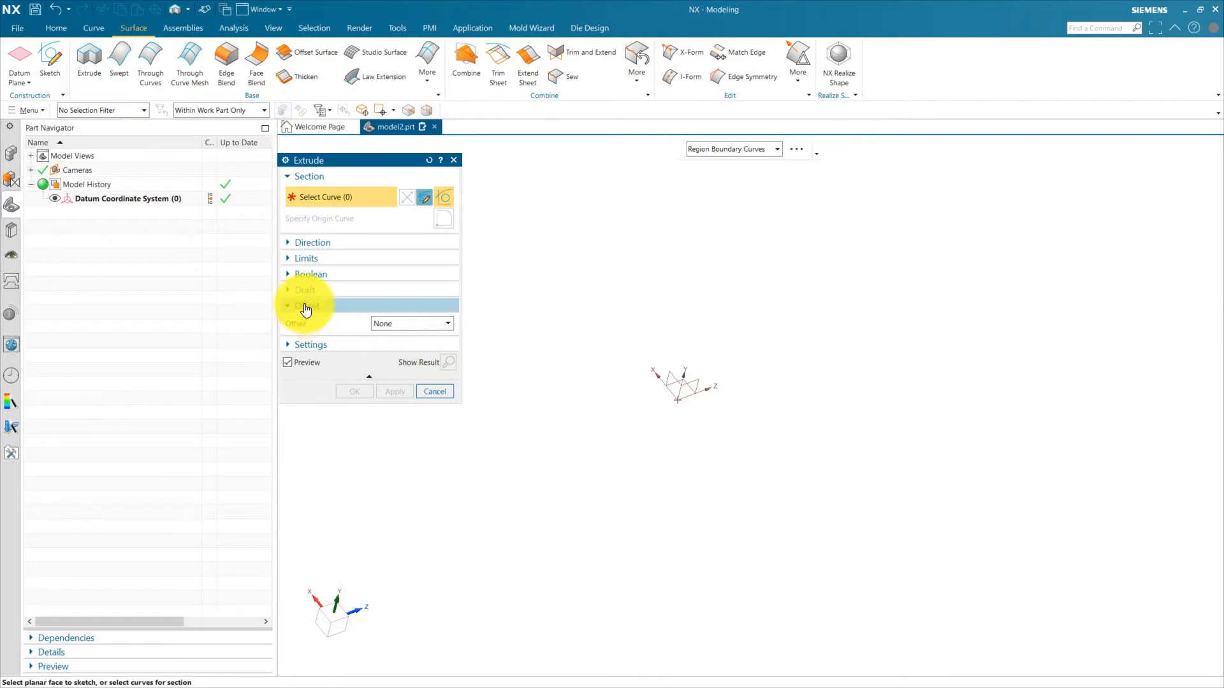
# - Show the Draft settings of the Extrude feature and review the available draft types
pyautogui.click(306, 306)
pyautogui.click(313, 291)
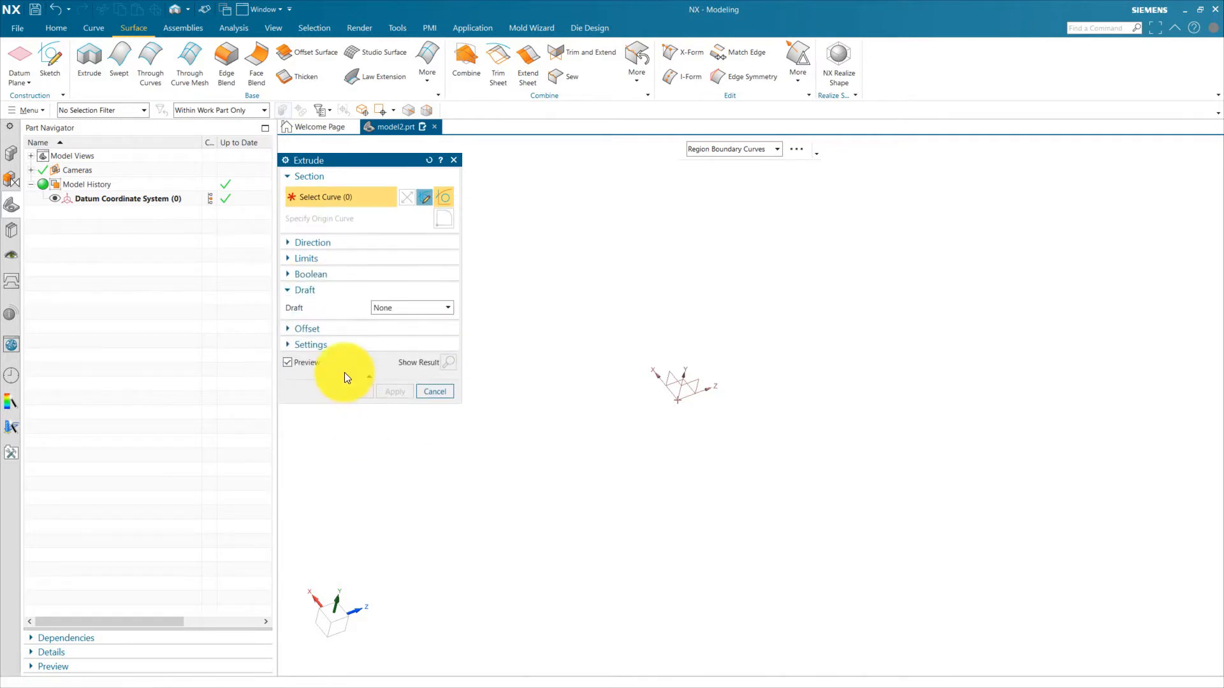
pyautogui.click(411, 308)
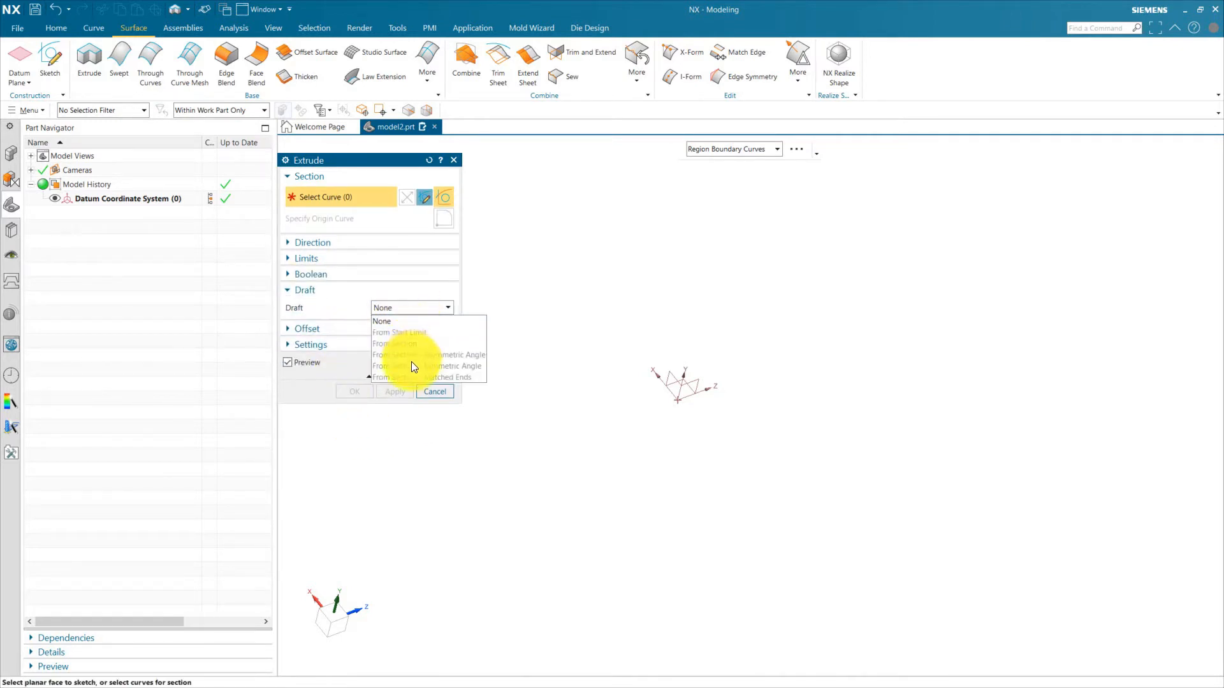
pyautogui.click(399, 309)
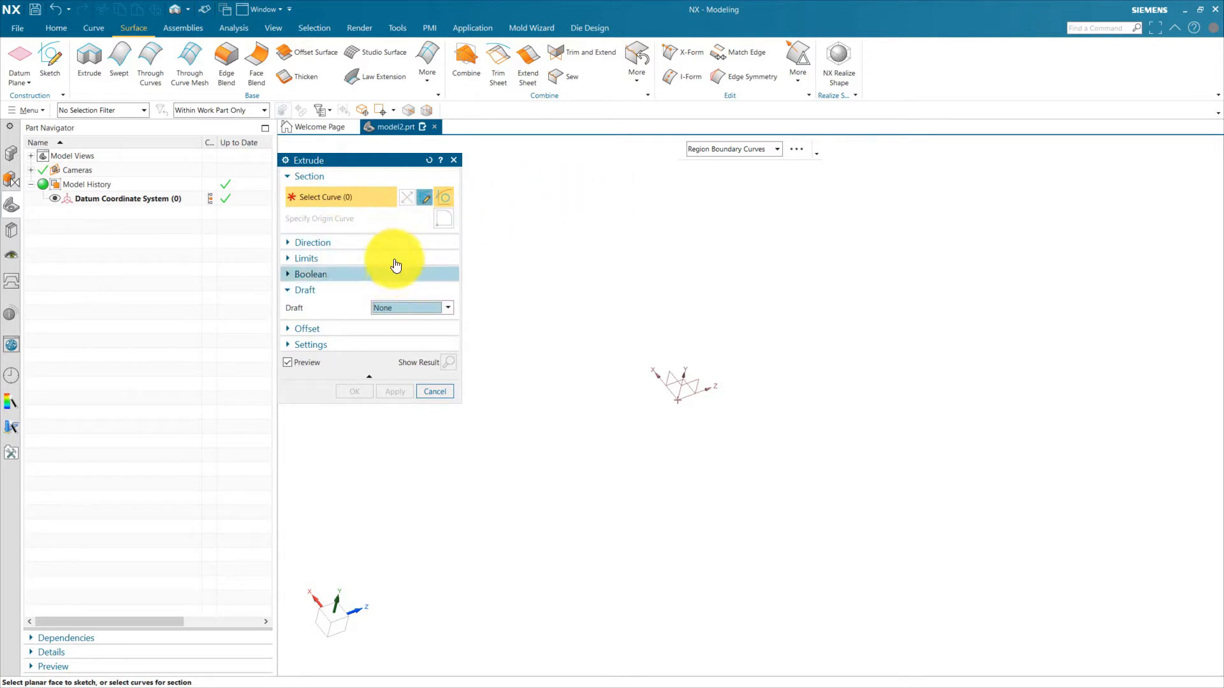
# - Start a new sketch for the extrusion section on the XZ plane
pyautogui.click(425, 198)
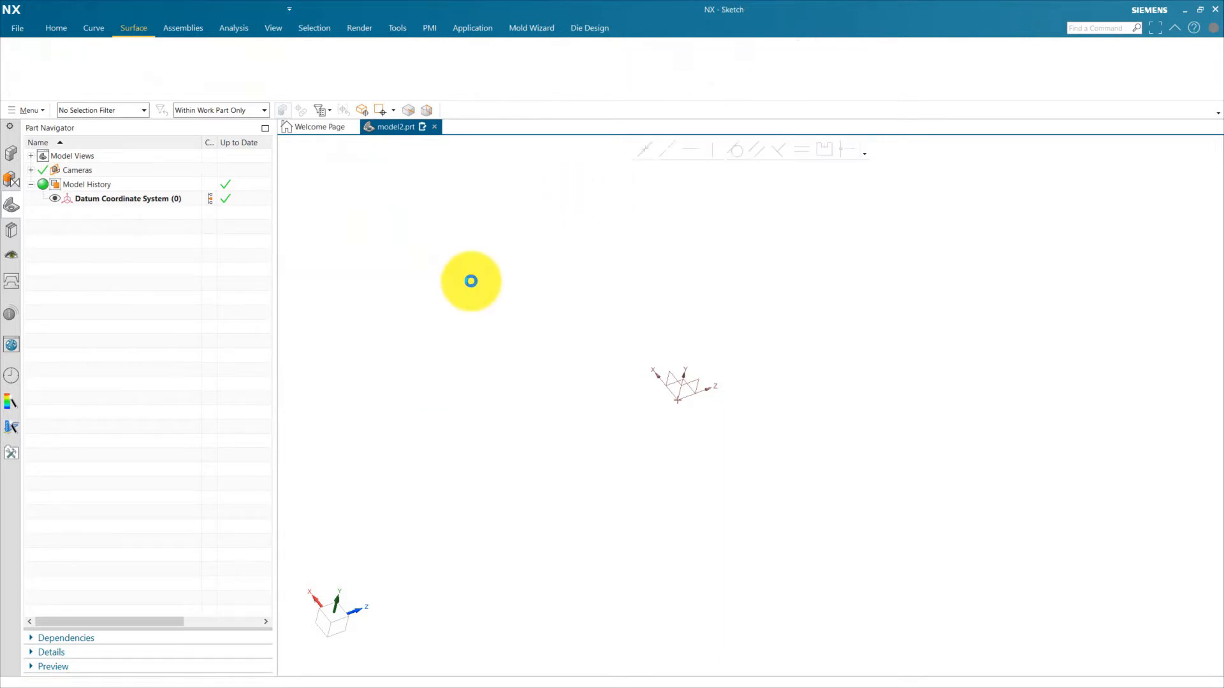
pyautogui.click(690, 380)
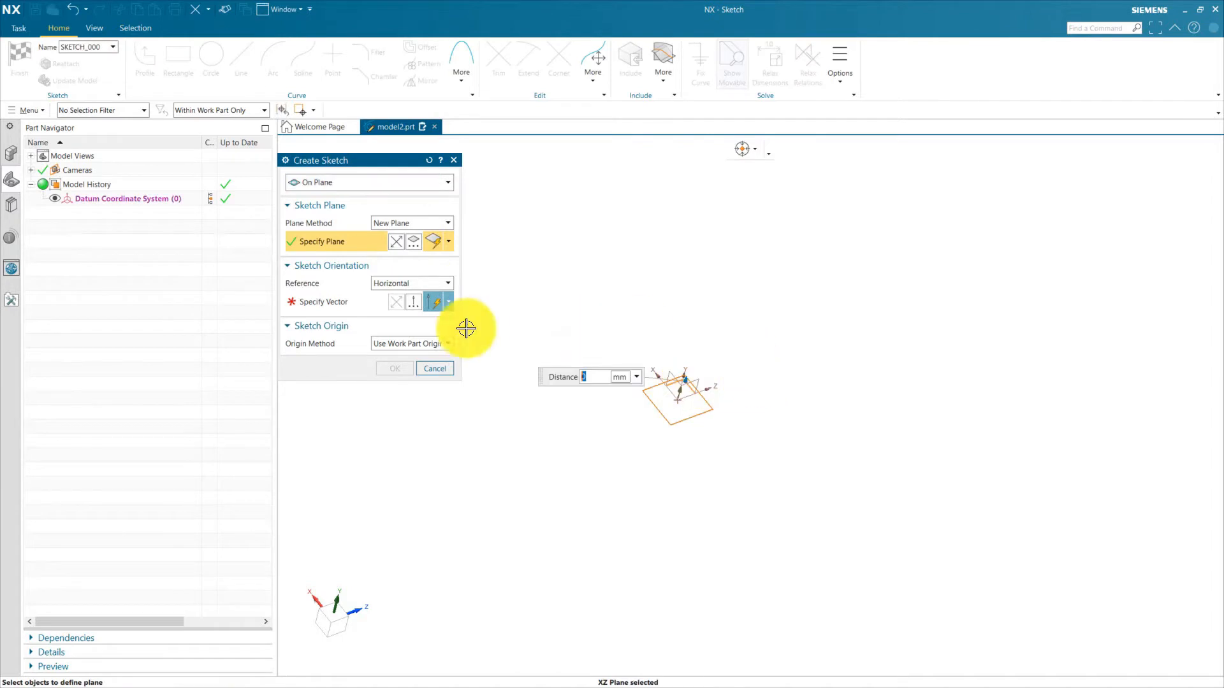
pyautogui.middleClick(338, 305)
# - Sketch a rectangle from its centre at the sketch origin, about 38 mm wide
pyautogui.click(748, 404)
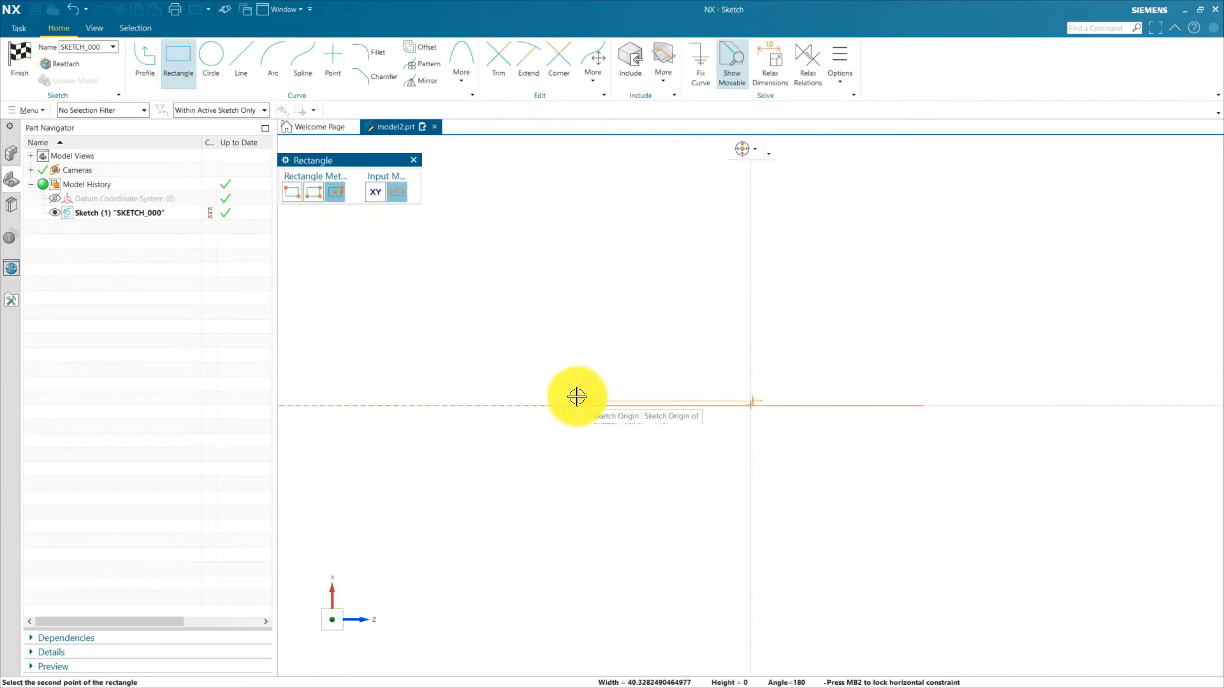
pyautogui.click(595, 518)
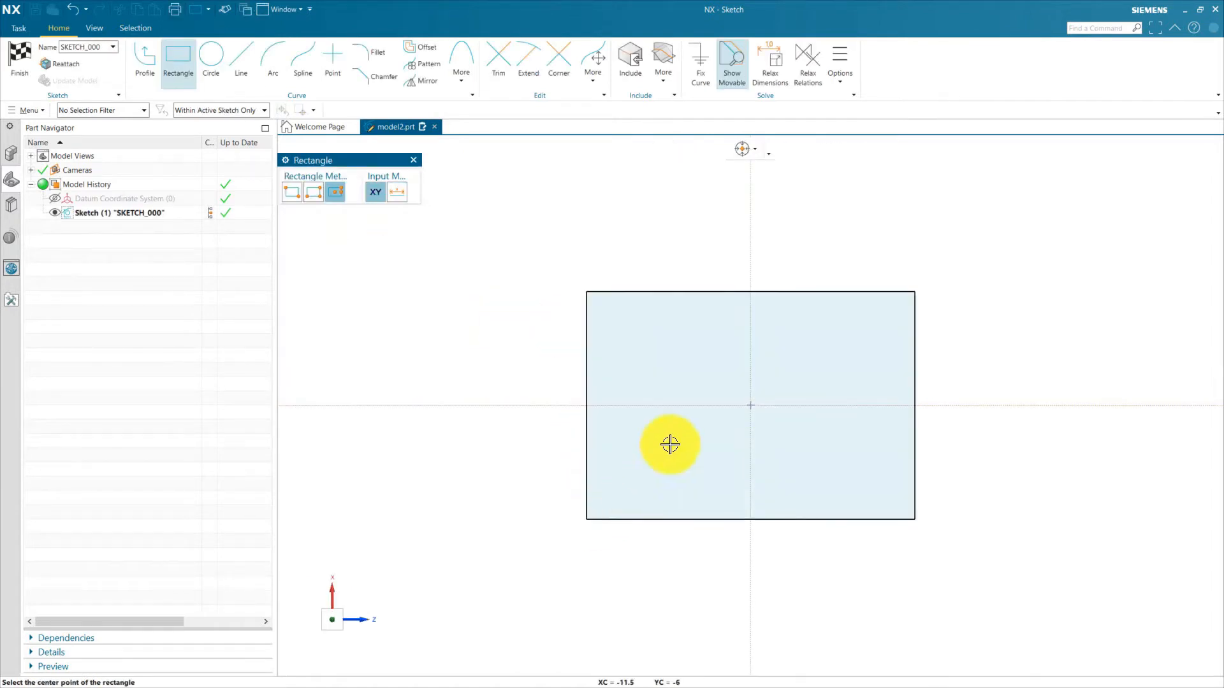
pyautogui.middleClick(707, 268)
# - Dimension the rectangle 100 mm wide and 50 mm high
pyautogui.click(712, 292)
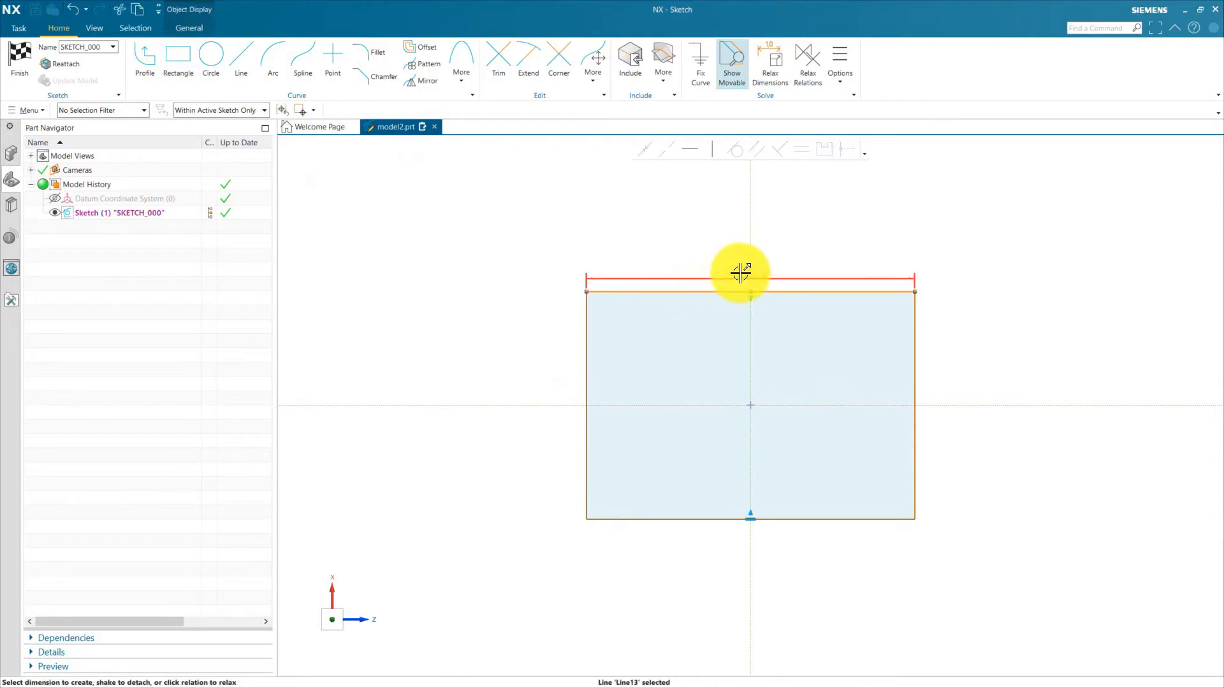
pyautogui.click(737, 270)
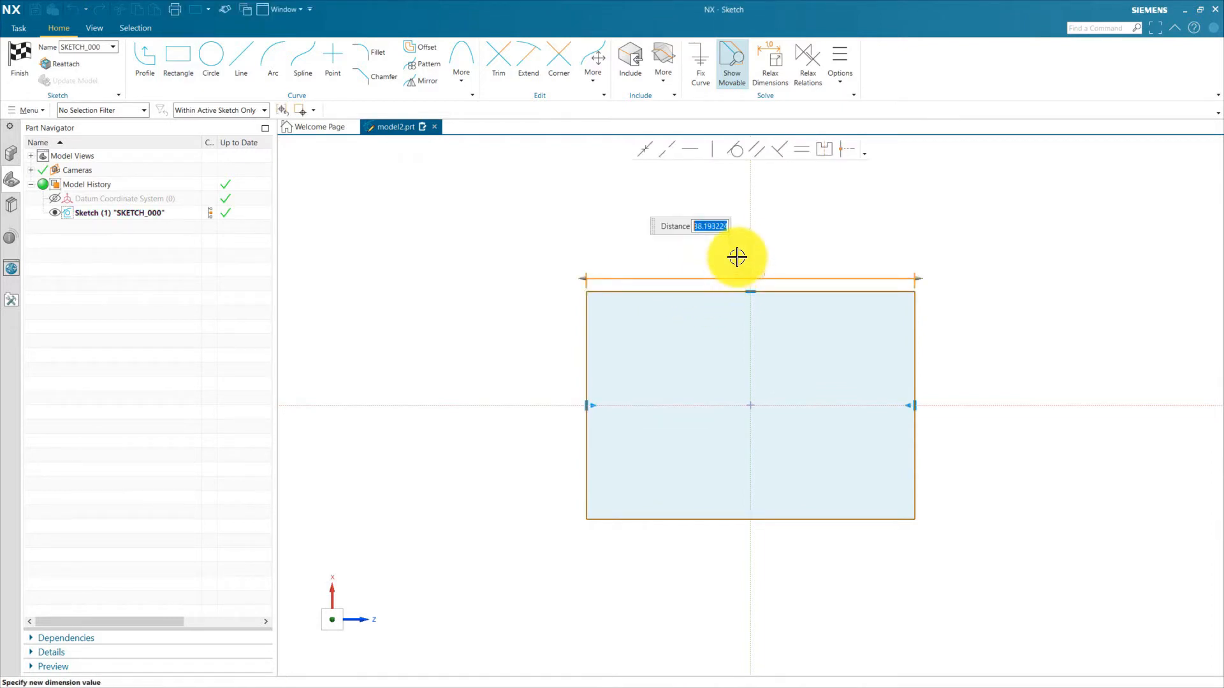
pyautogui.press('Return')
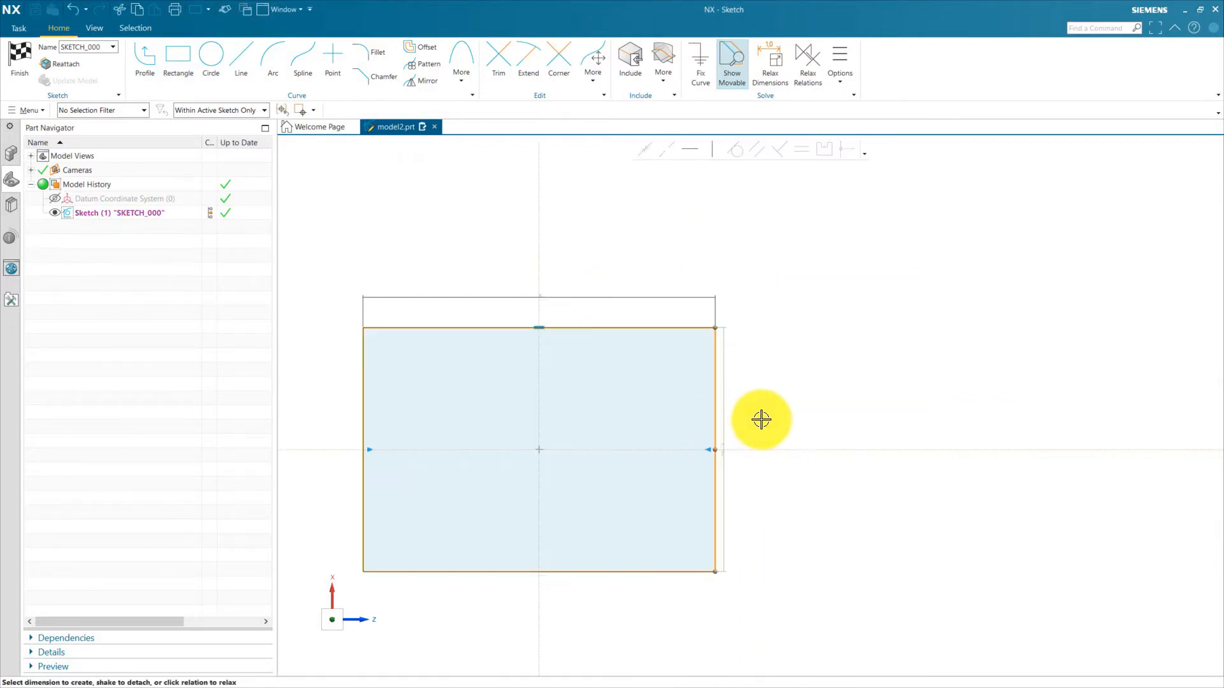
pyautogui.click(722, 434)
pyautogui.click(692, 487)
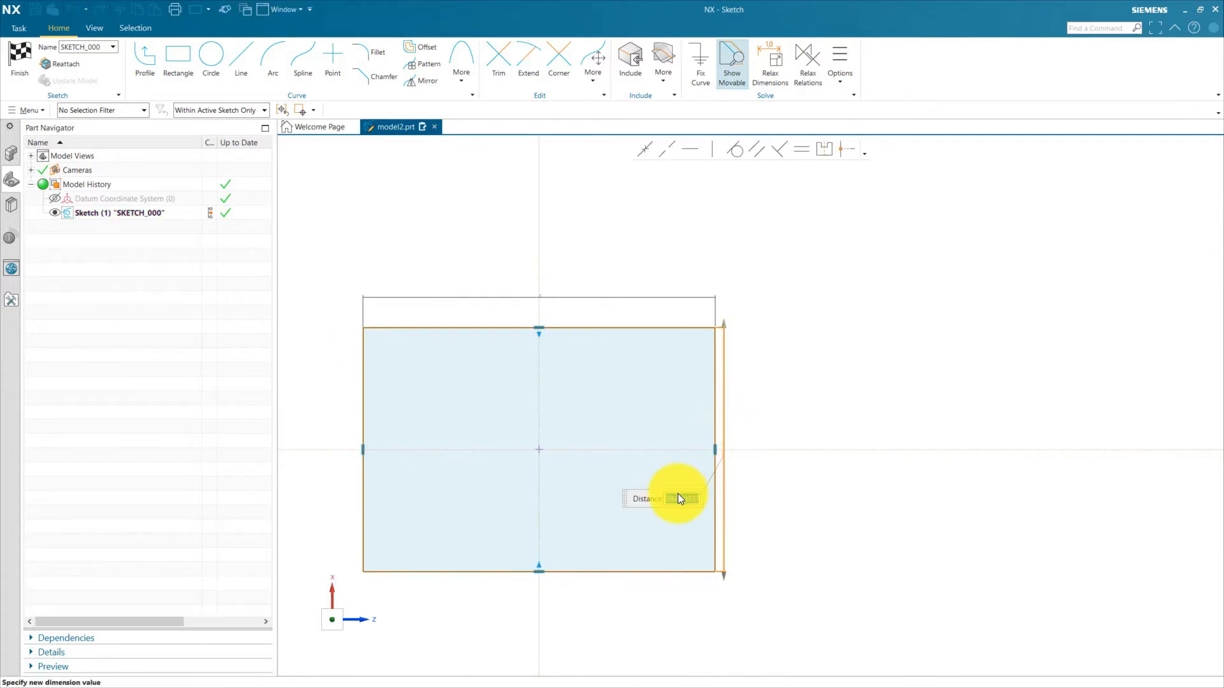
pyautogui.write('50')
pyautogui.press('Return')
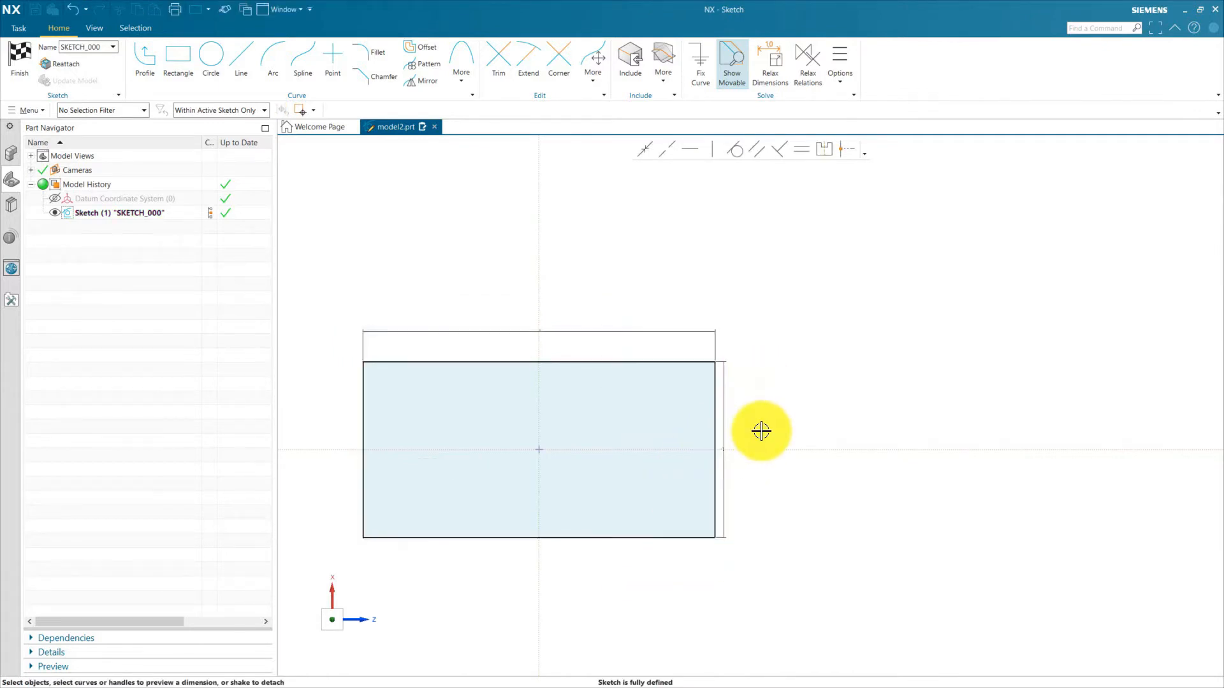
# - Move the width dimension closer to the rectangle and enlarge the sketch dimension text by four increments
pyautogui.moveTo(532, 331); pyautogui.dragTo(516, 340)
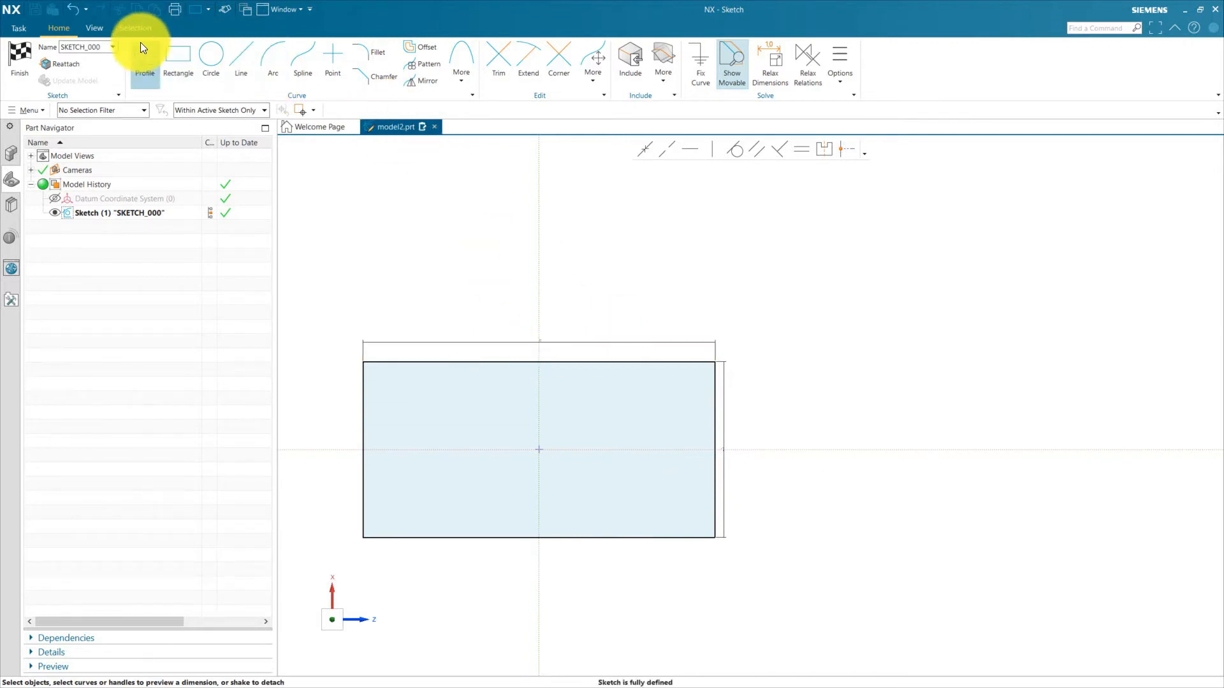
pyautogui.click(89, 28)
pyautogui.click(705, 47)
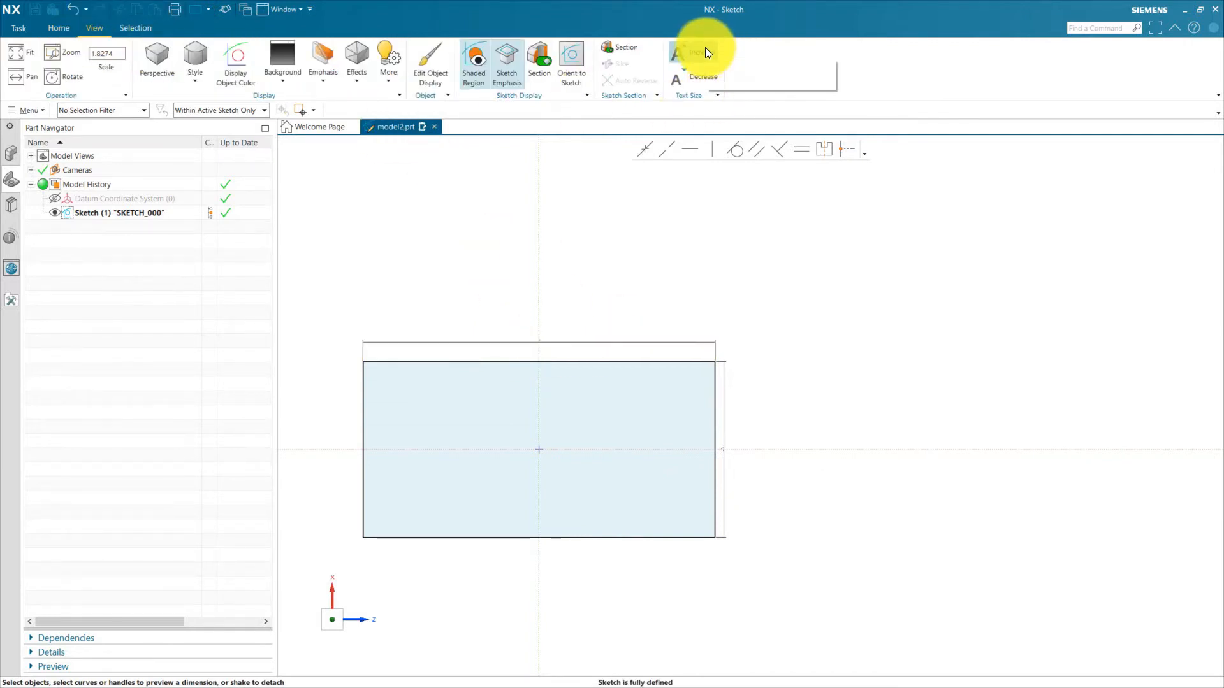
pyautogui.click(704, 47)
pyautogui.click(705, 48)
pyautogui.click(705, 47)
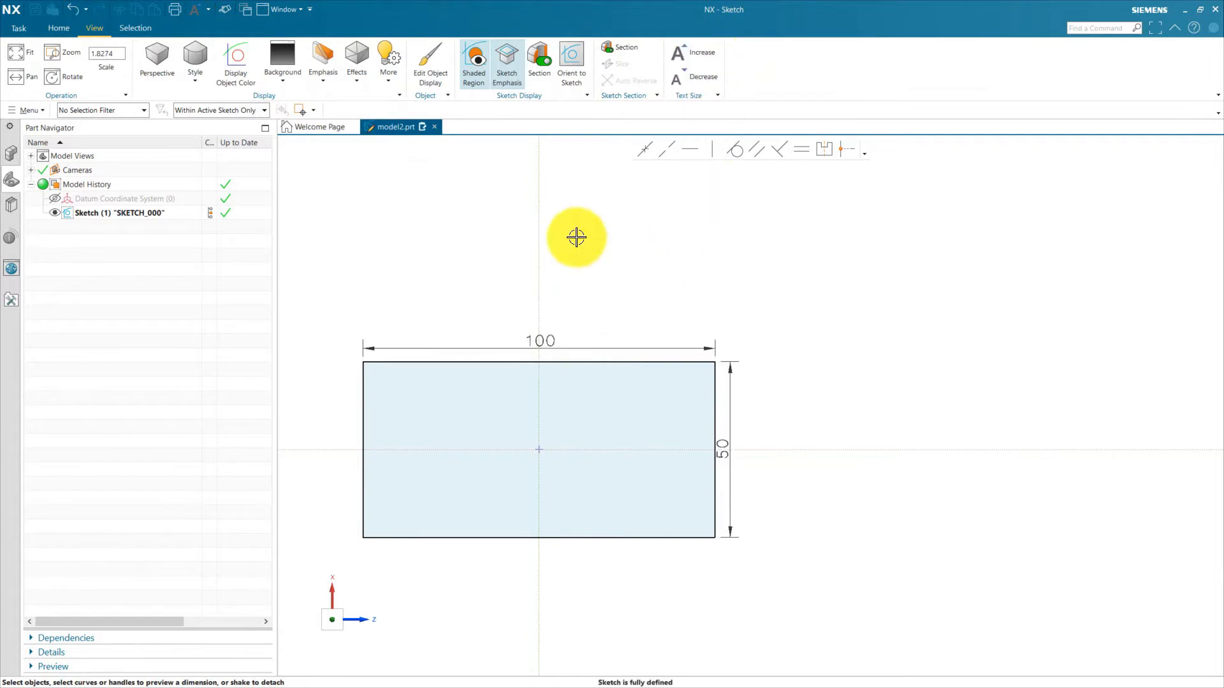
# - Move the width and height dimensions farther outward from the rectangle
pyautogui.click(58, 29)
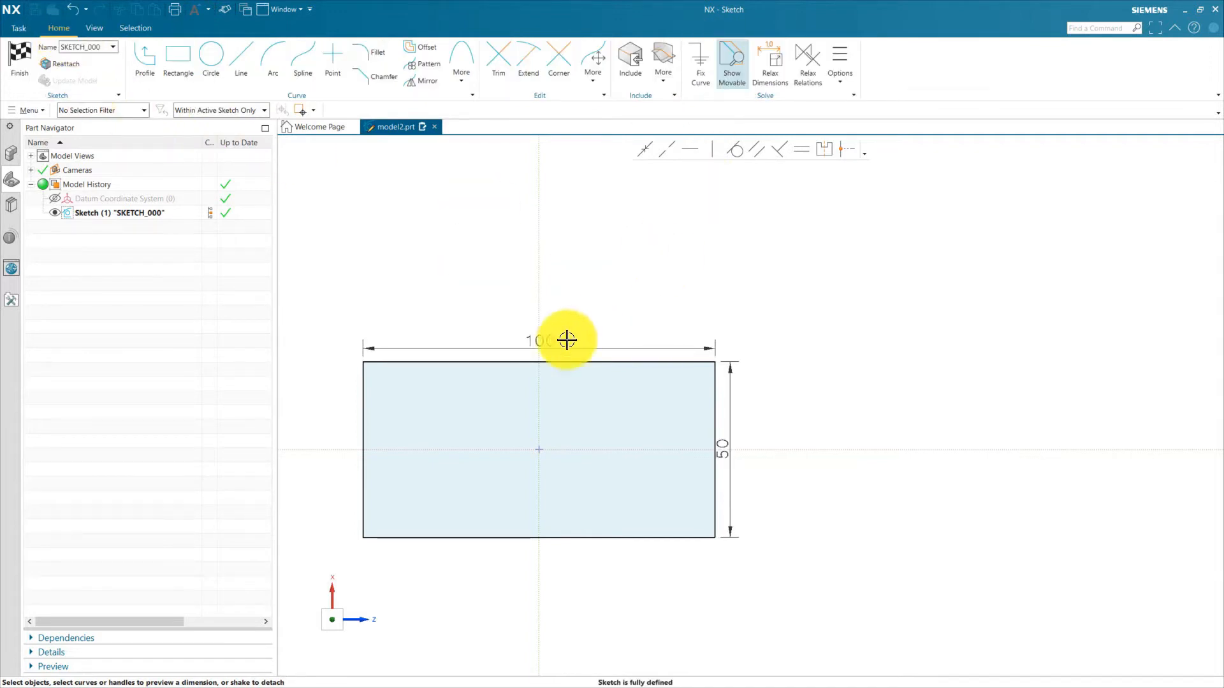
pyautogui.moveTo(565, 339)
pyautogui.mouseDown()
pyautogui.moveTo(552, 339)
pyautogui.moveTo(552, 321)
pyautogui.mouseUp()
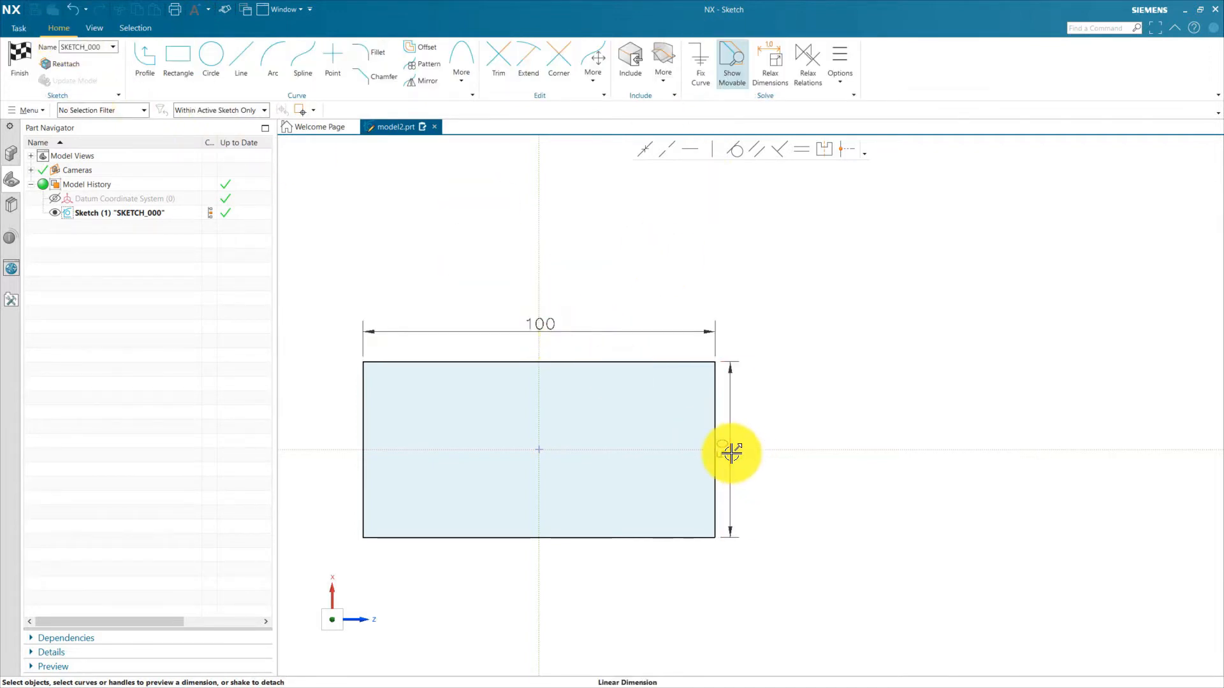
pyautogui.moveTo(727, 452); pyautogui.dragTo(742, 457)
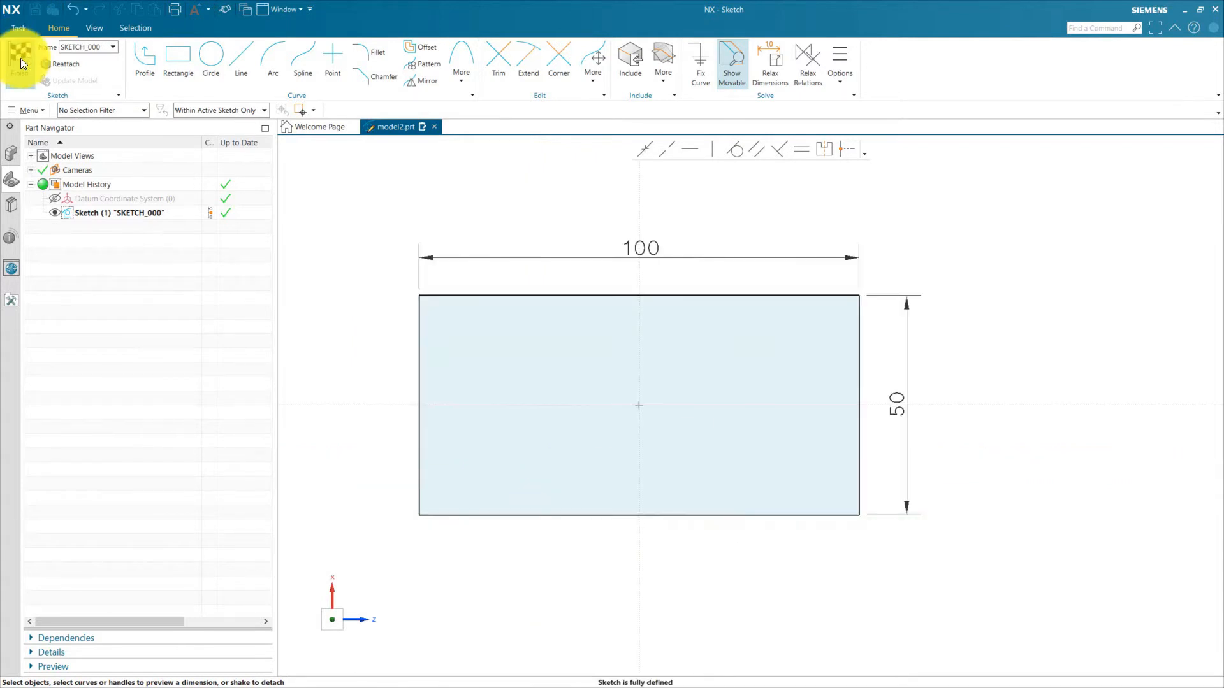
# - Finish the section sketch and set the extrusion's start limit distance to 50 mm
pyautogui.click(21, 62)
pyautogui.press('x')
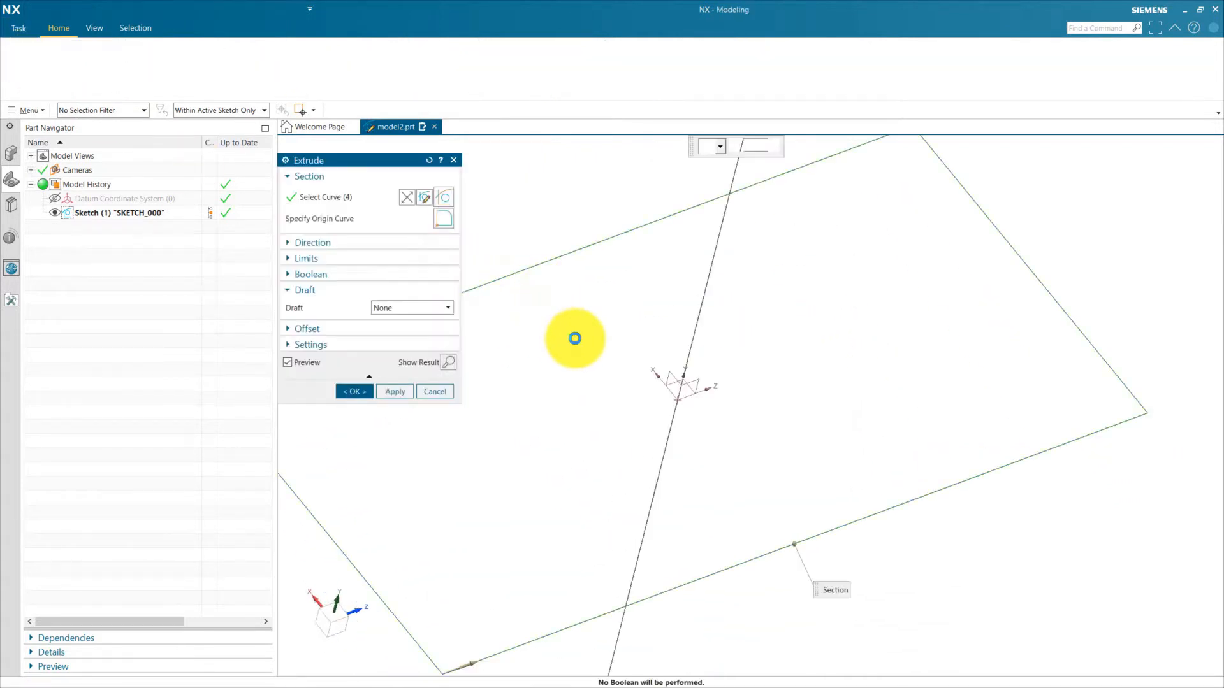
pyautogui.click(305, 258)
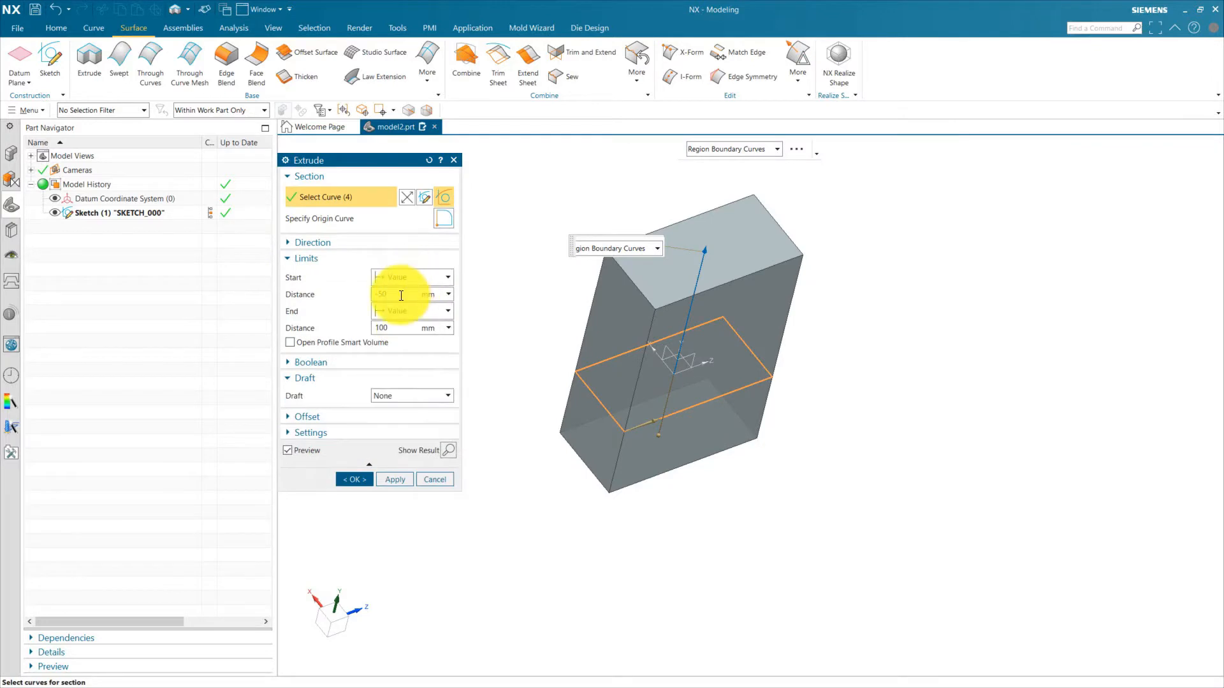
pyautogui.moveTo(401, 296); pyautogui.dragTo(328, 294)
pyautogui.moveTo(394, 294); pyautogui.dragTo(343, 288)
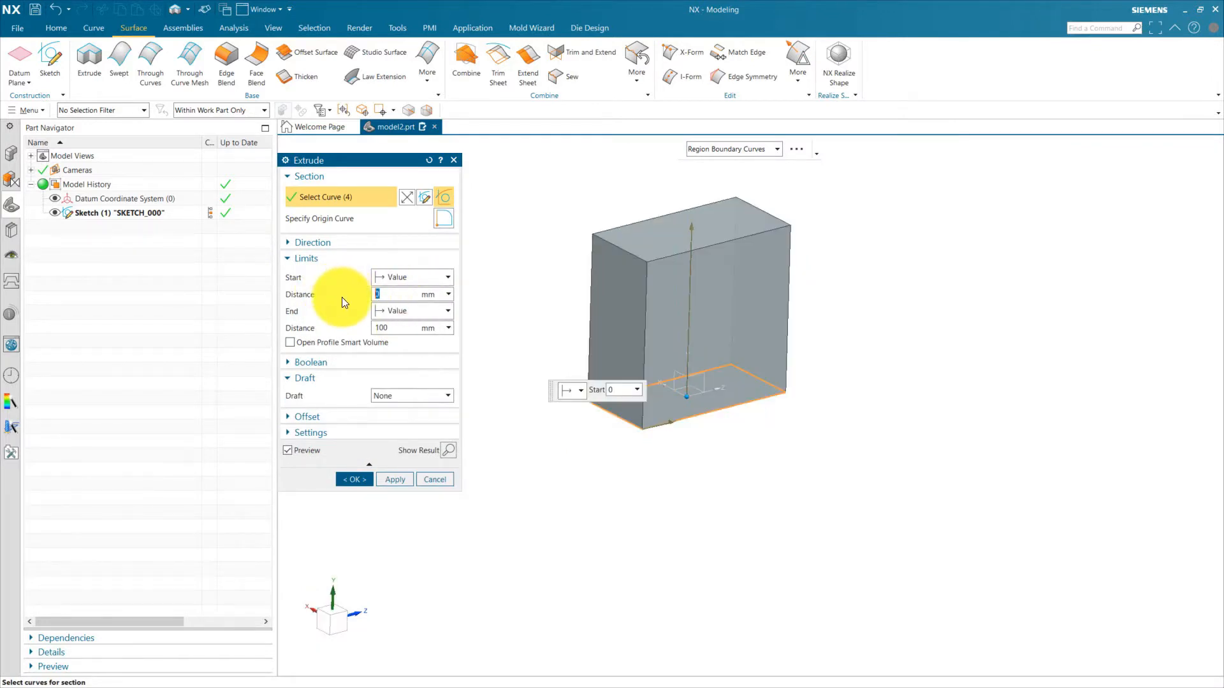
pyautogui.write('50')
pyautogui.press('Return')
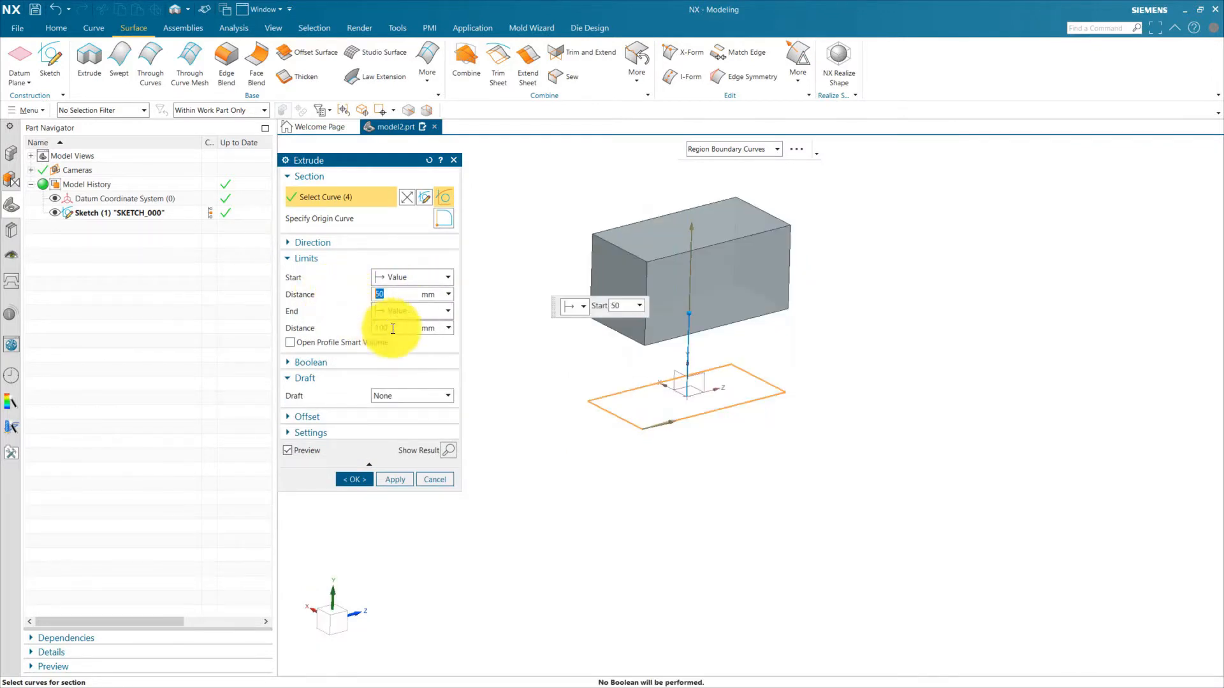
# - Apply a draft of type From Start Limit to the extrusion
pyautogui.click(402, 398)
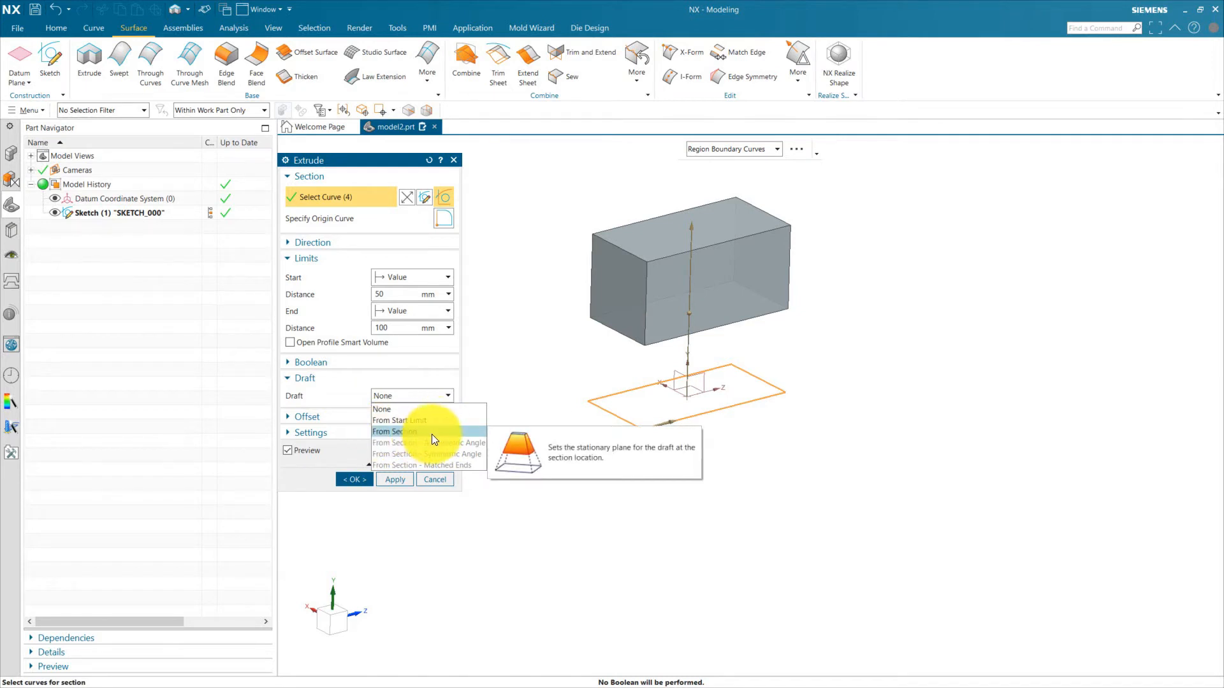
pyautogui.click(389, 294)
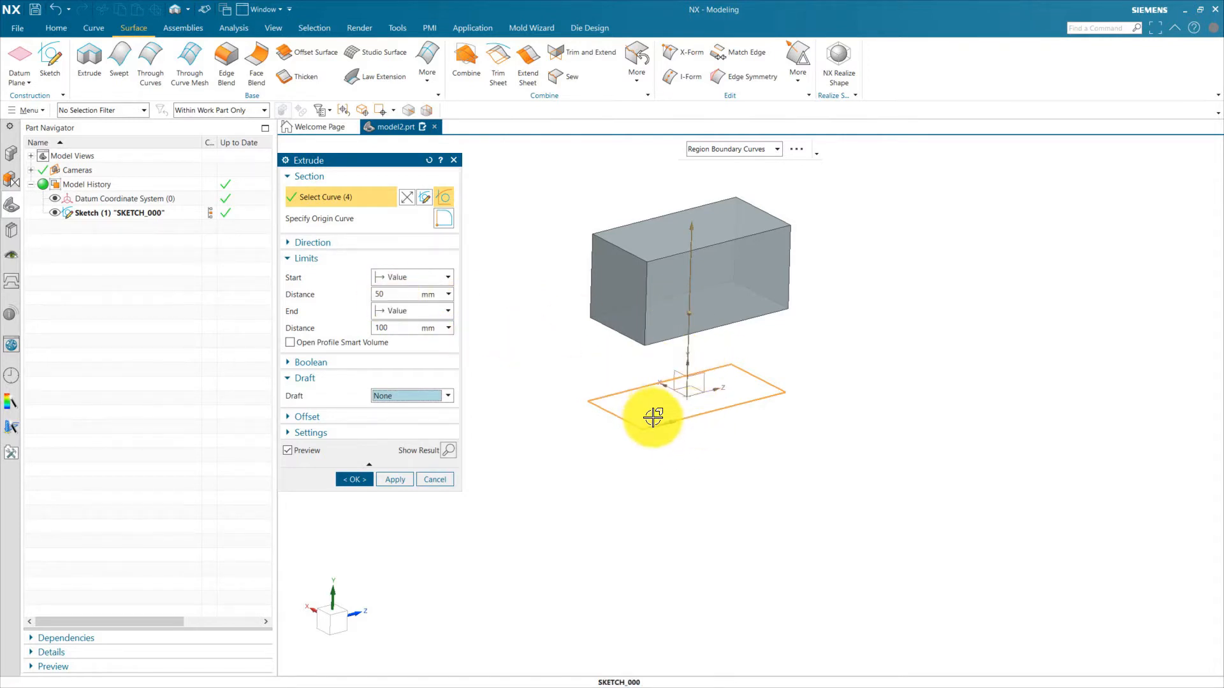
pyautogui.click(446, 395)
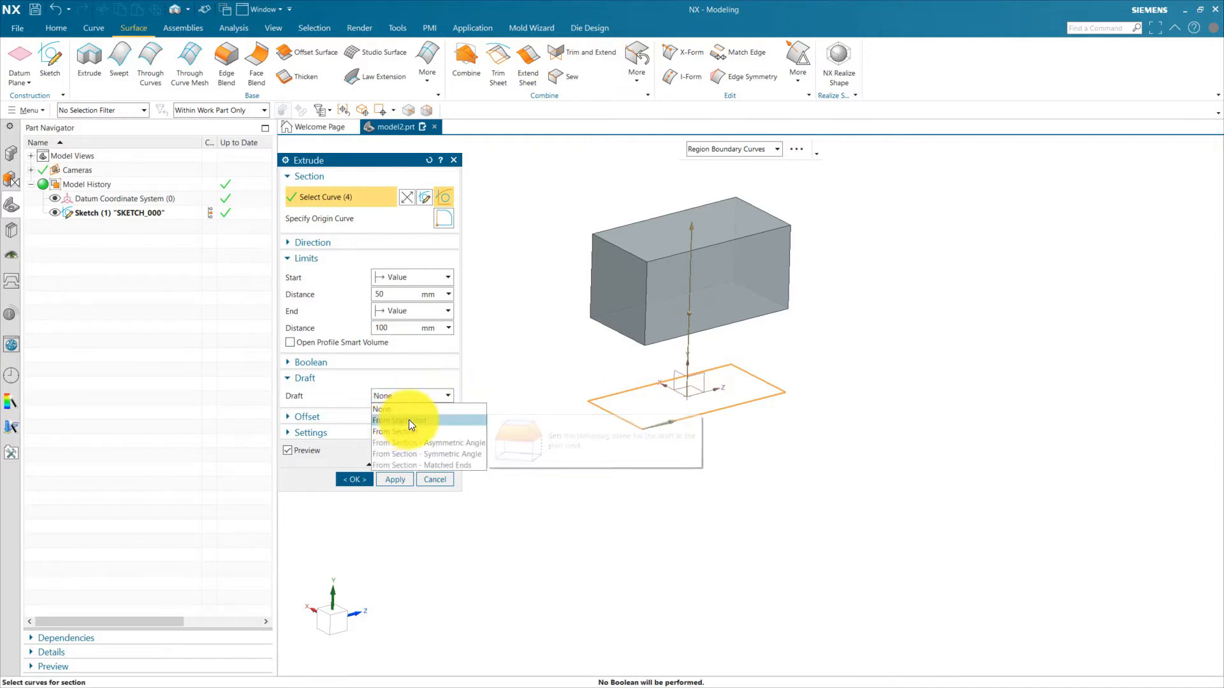
pyautogui.click(409, 422)
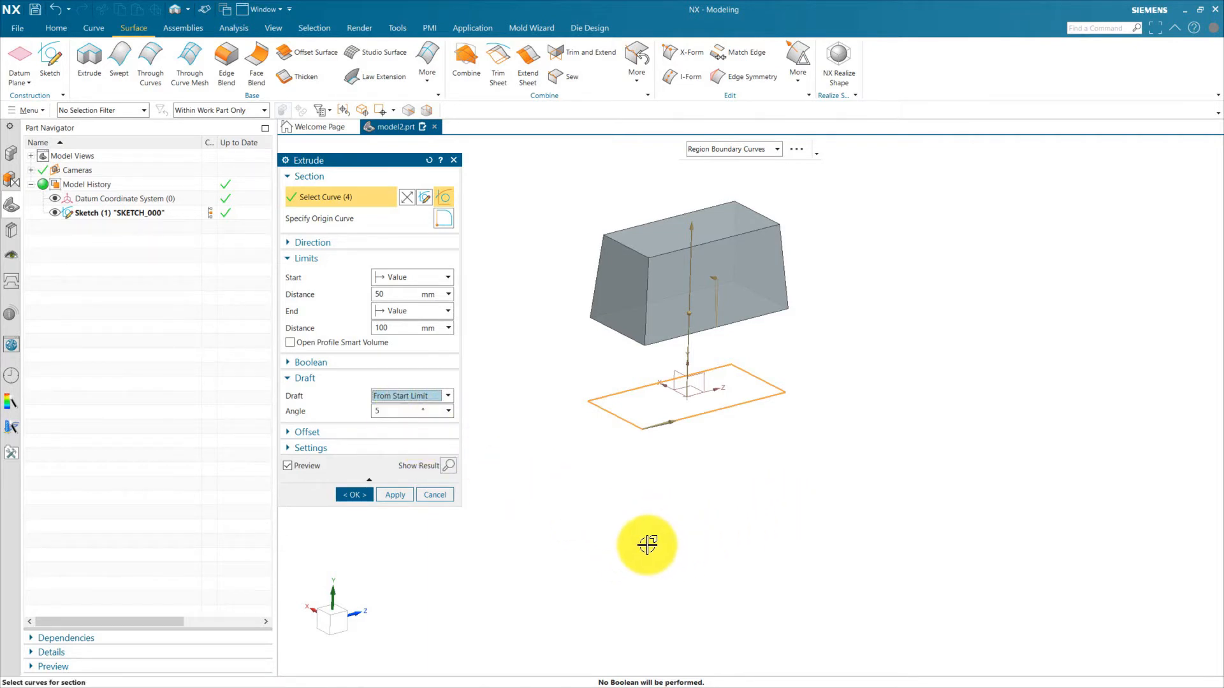
# - Vary the extrusion's draft angle between 7° and 5°, ending on 7°
pyautogui.moveTo(702, 525); pyautogui.dragTo(752, 493, button='middle')
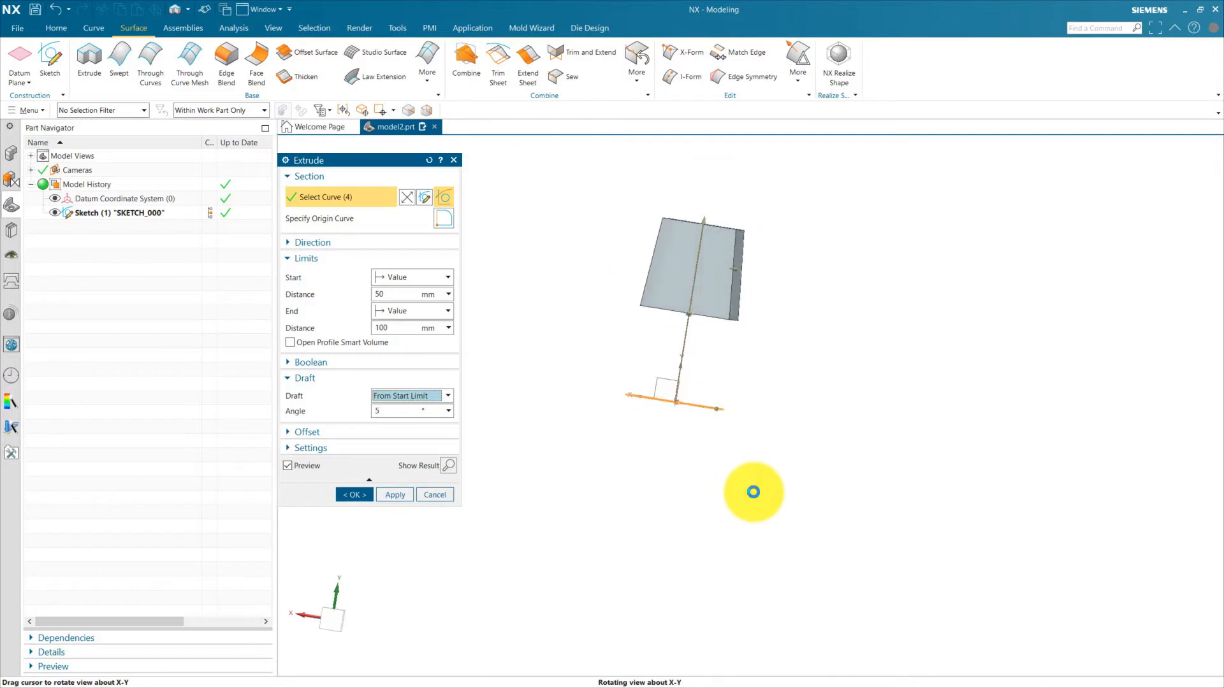
pyautogui.press('F8')
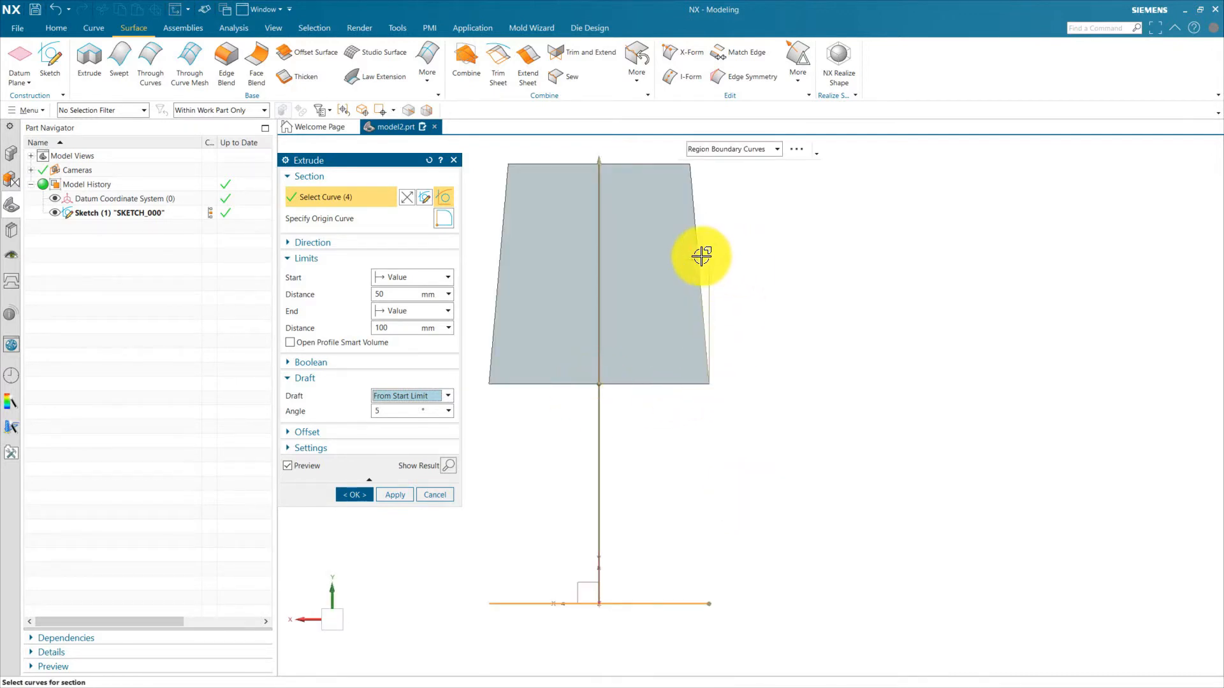
pyautogui.moveTo(692, 259); pyautogui.dragTo(690, 262)
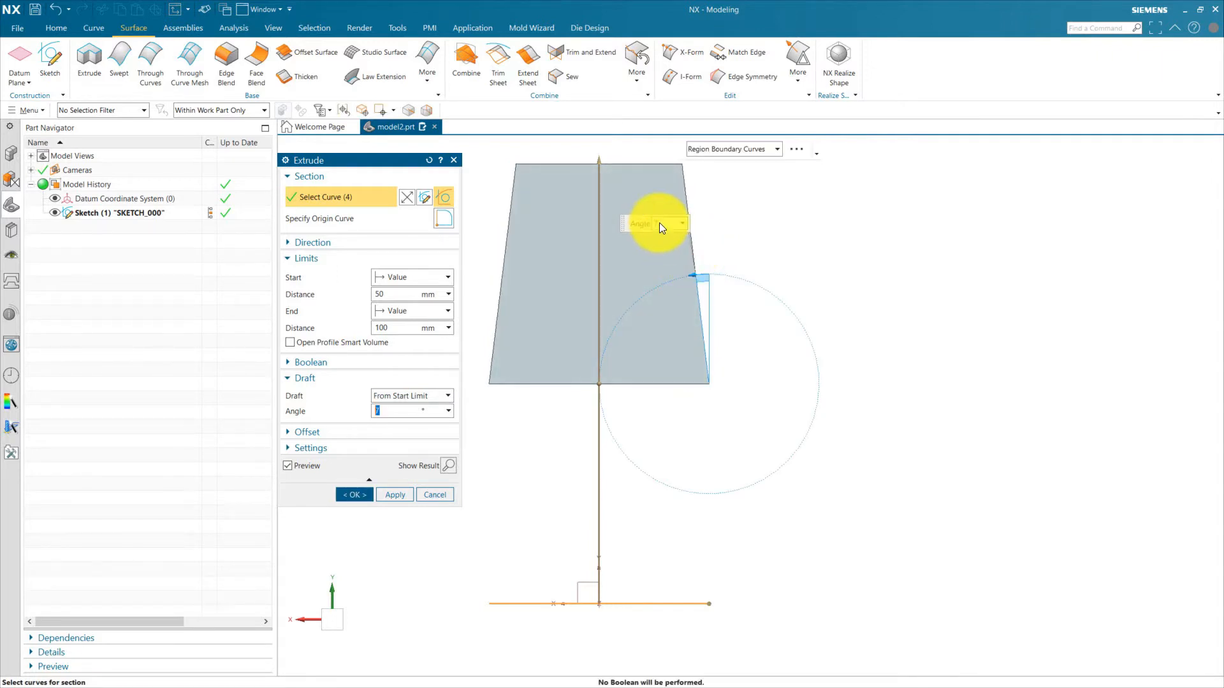
pyautogui.write('5')
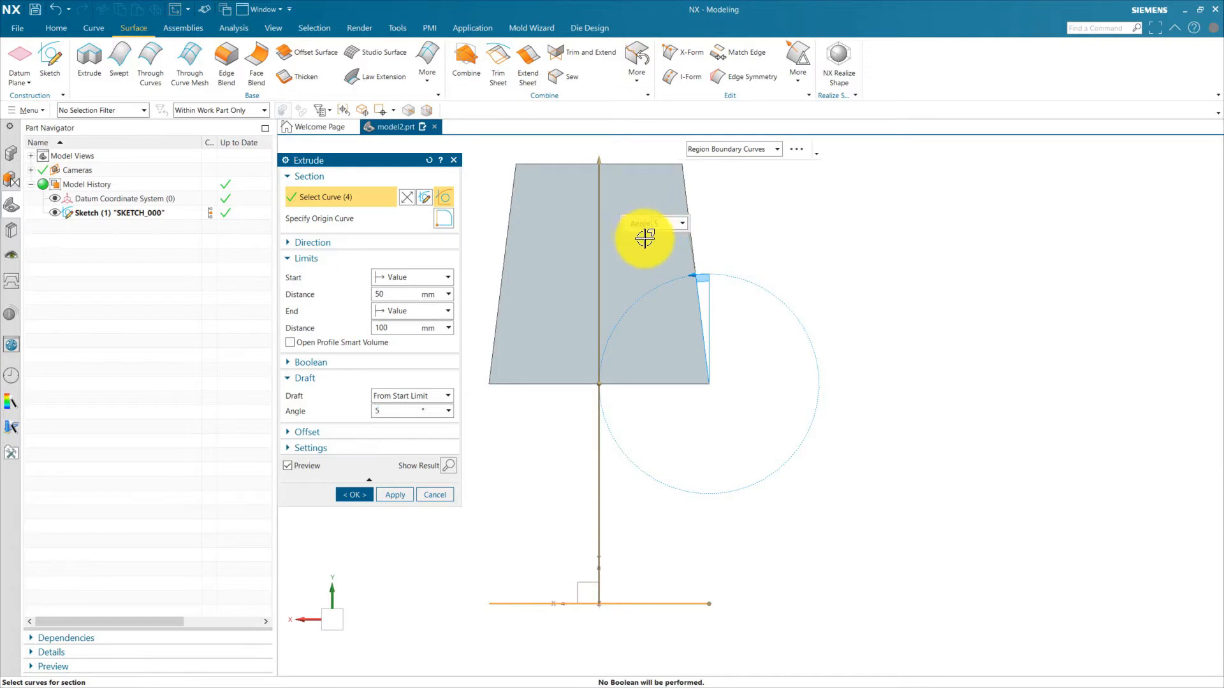
pyautogui.press('Return')
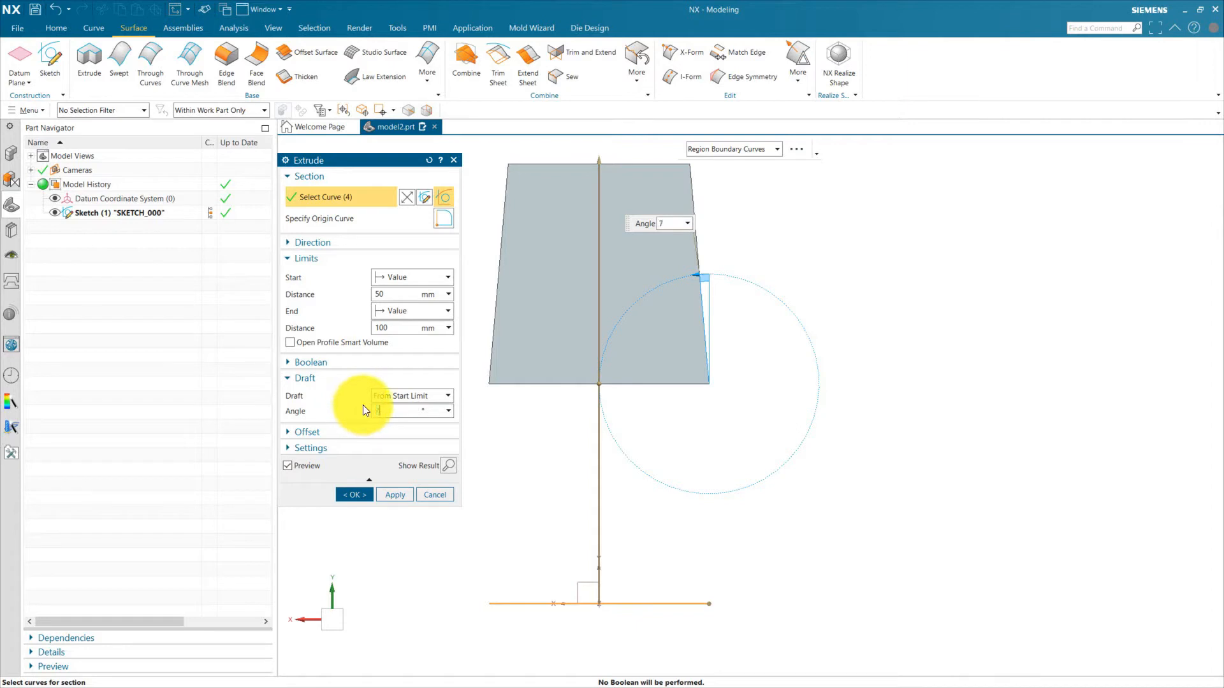
pyautogui.press('Return')
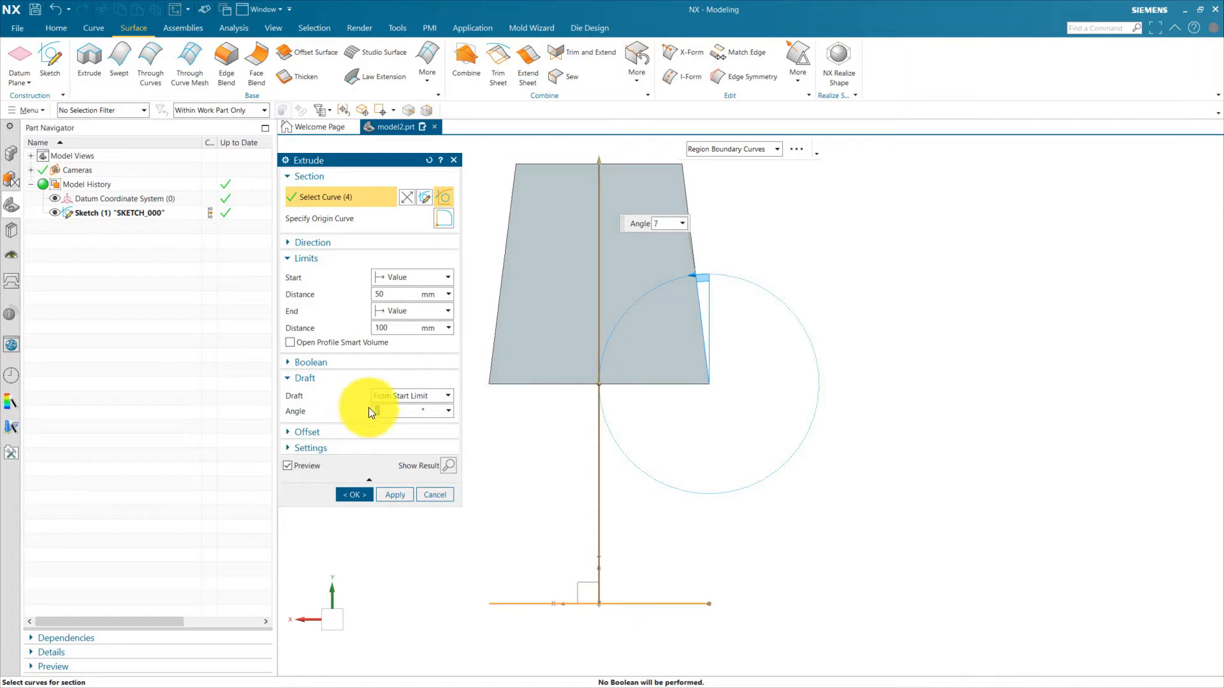
# - Change the extrusion's draft type to From Section
pyautogui.click(418, 394)
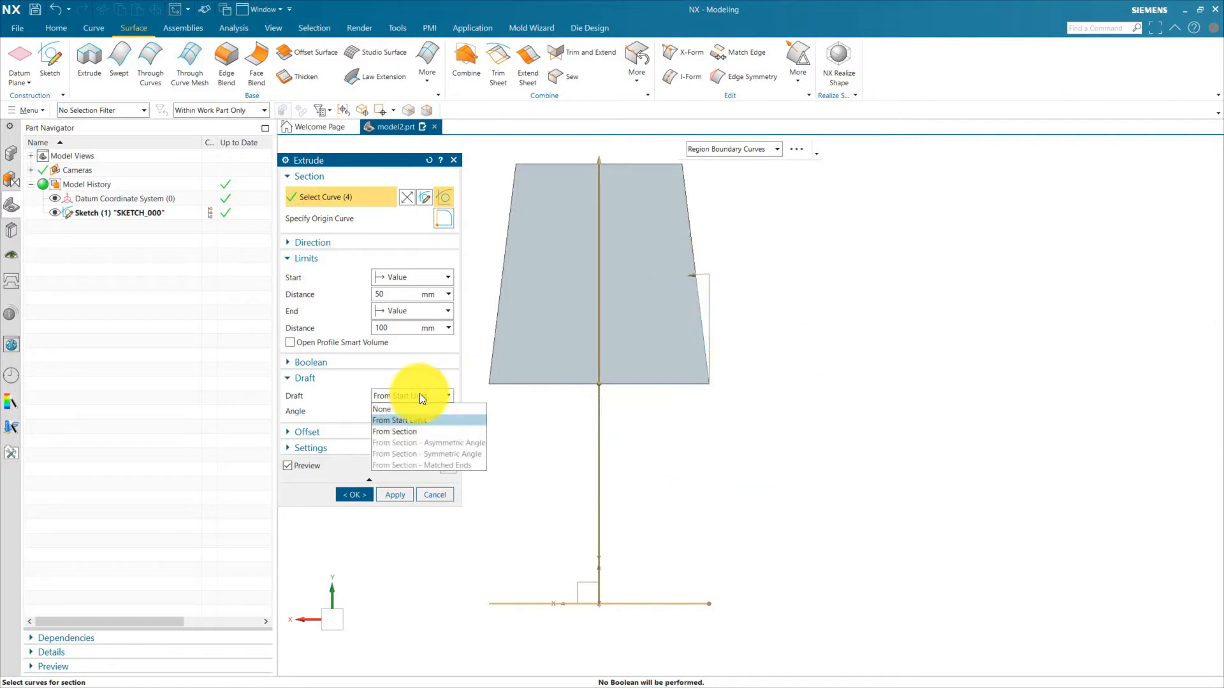
pyautogui.click(399, 433)
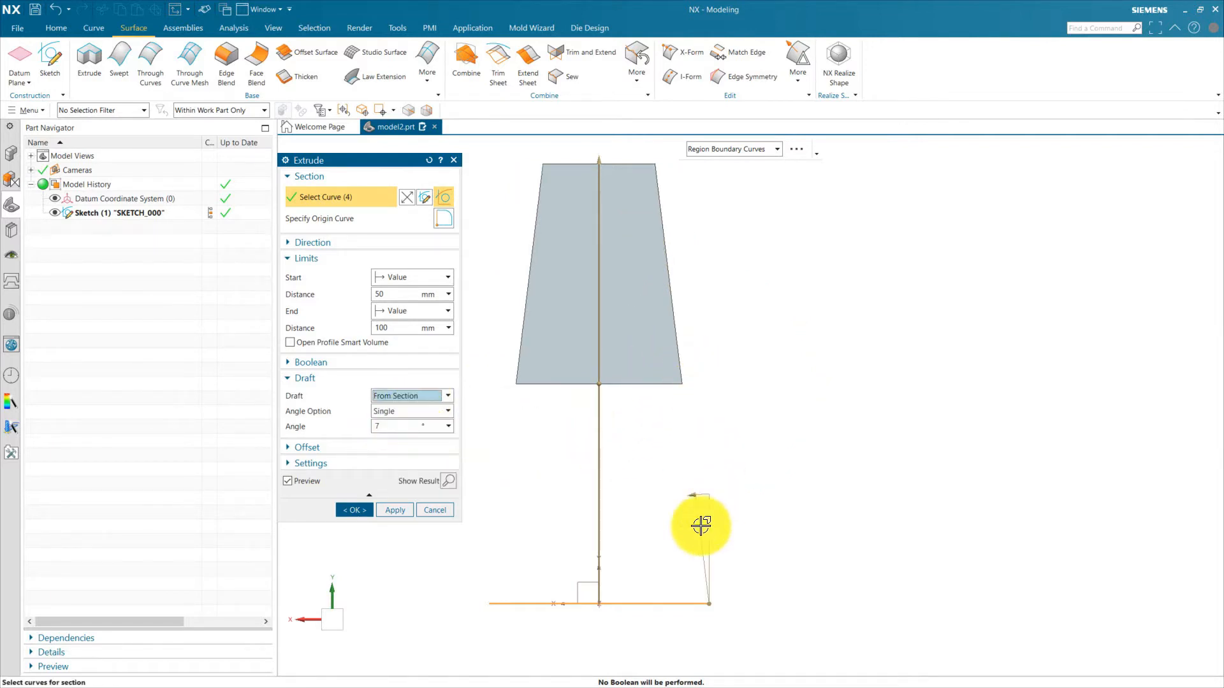
pyautogui.scroll(-1, 705, 607)
pyautogui.keyDown('shift'); pyautogui.moveTo(705, 607); pyautogui.dragTo(652, 506, button='middle'); pyautogui.keyUp('shift')
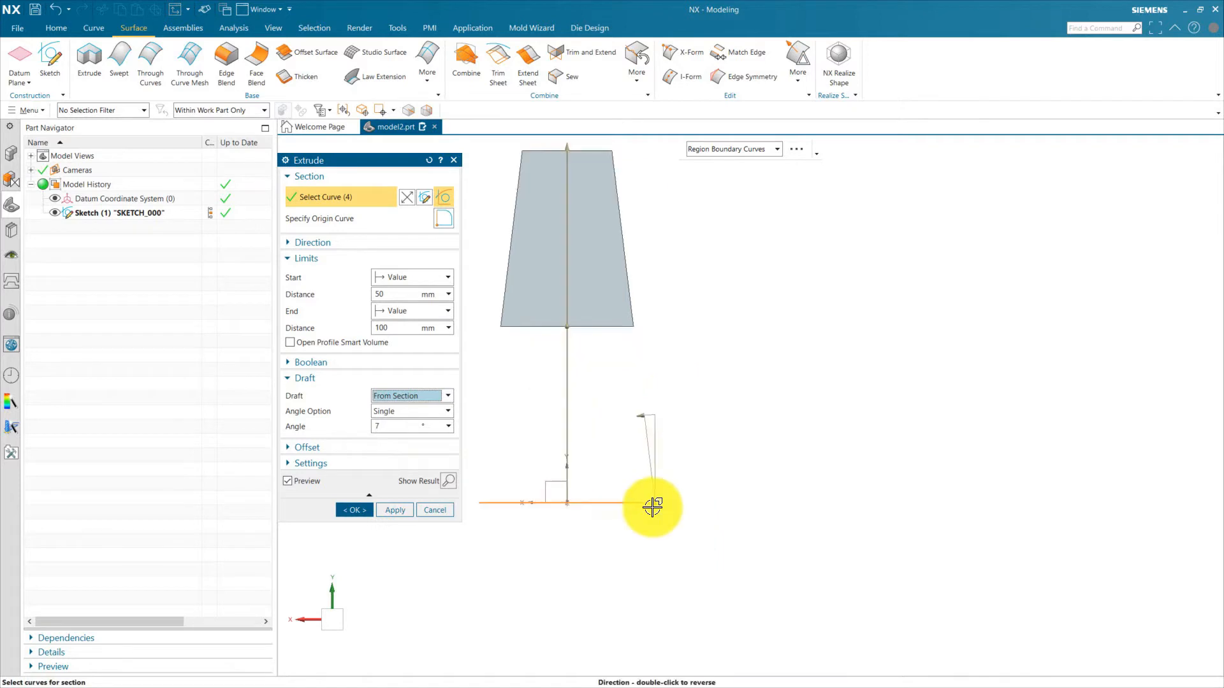
# - Set the From Section draft angle to 5°, keeping the Single angle option
pyautogui.click(640, 415)
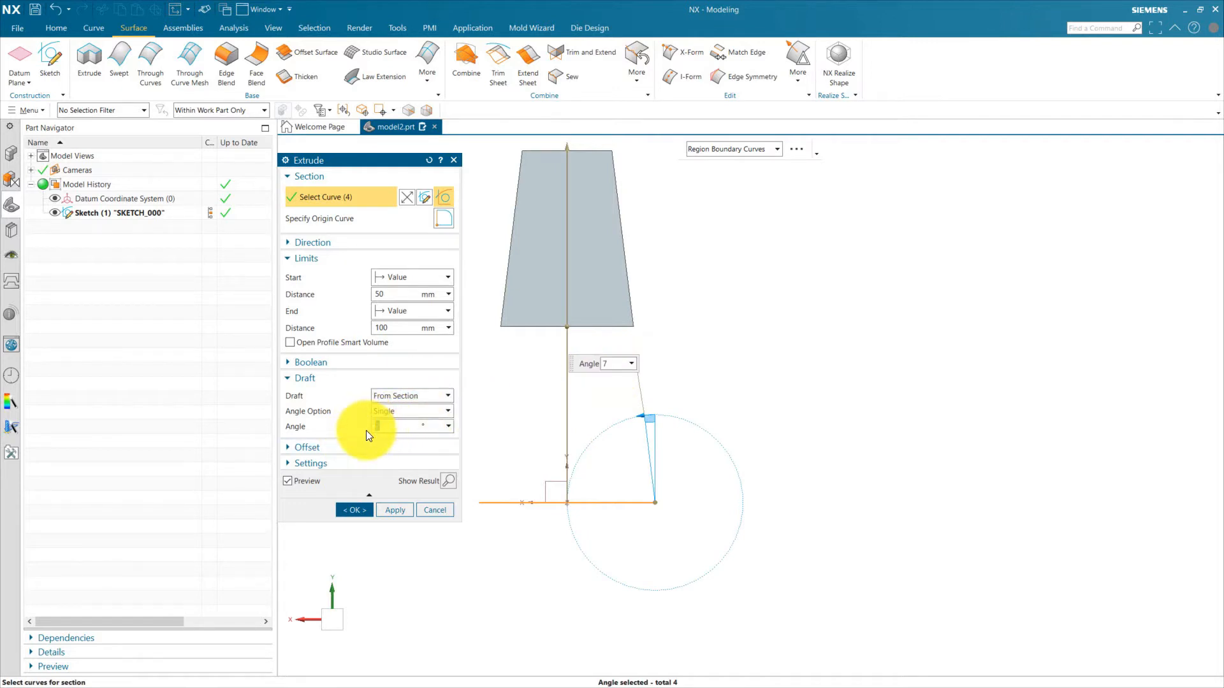
pyautogui.click(403, 394)
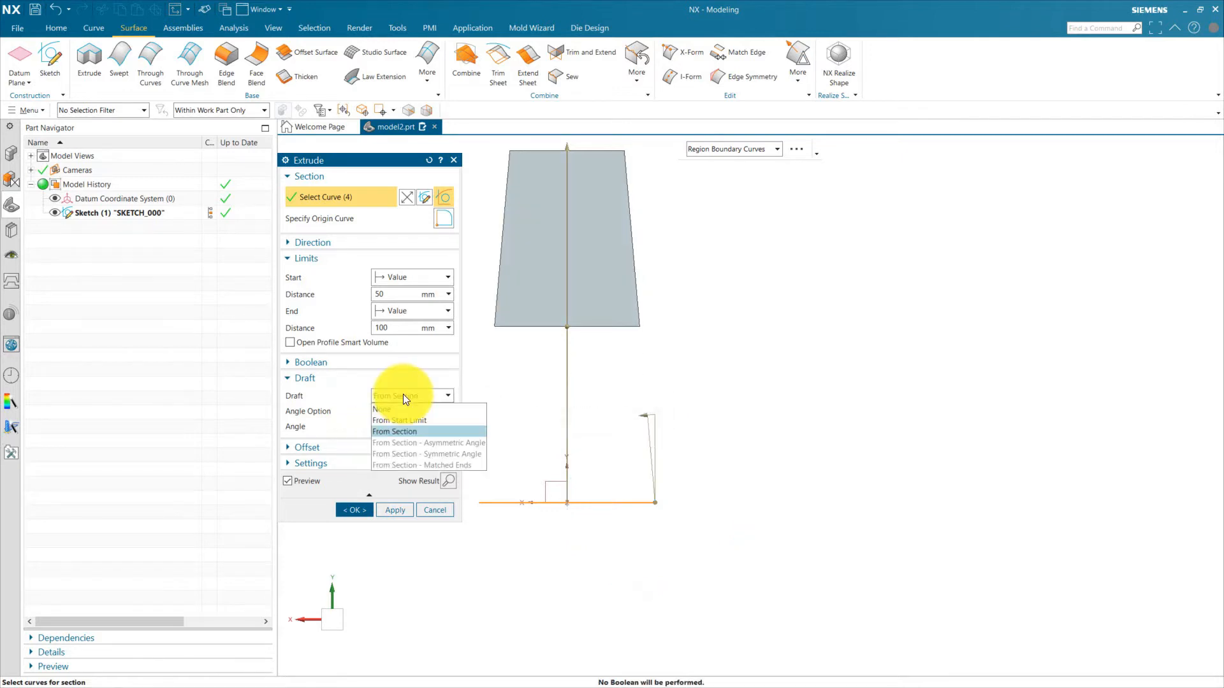
pyautogui.click(408, 434)
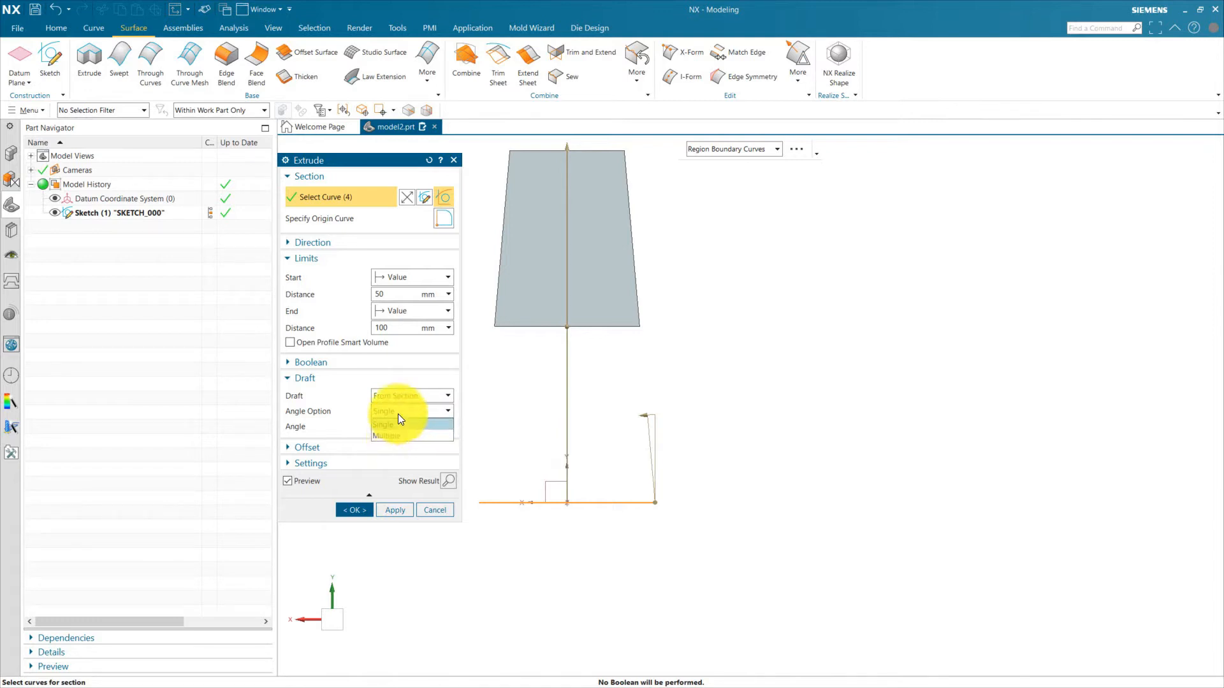
pyautogui.click(397, 423)
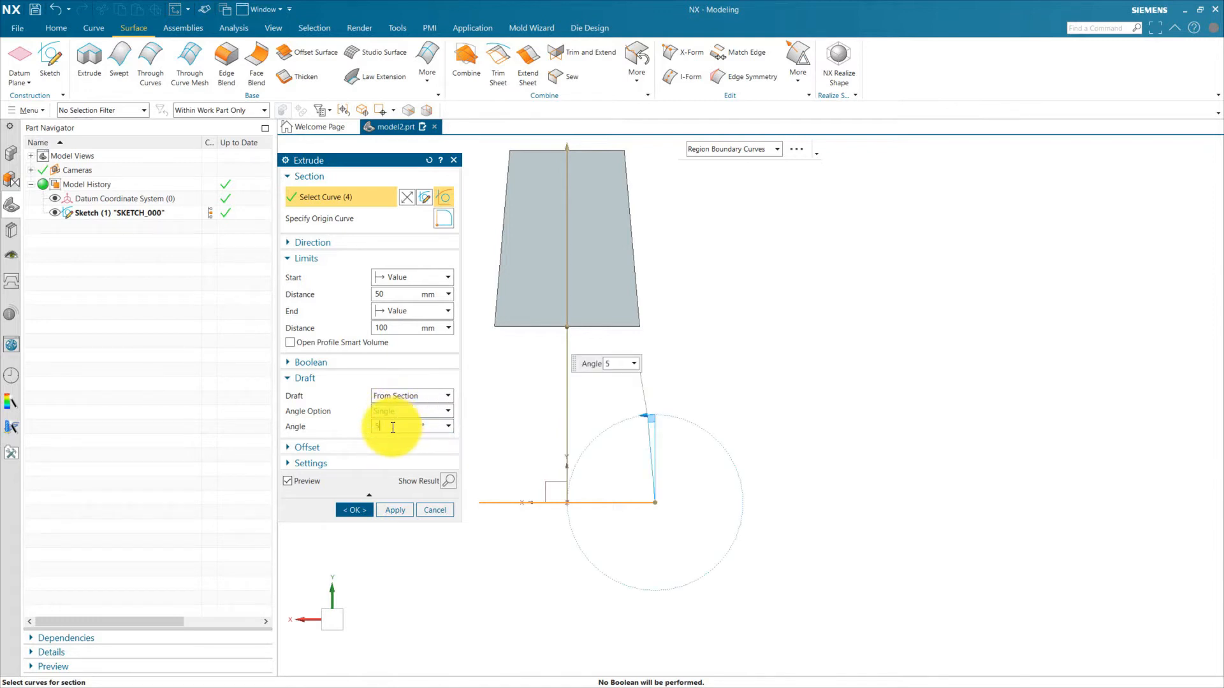
# - Switch the draft's angle option to Multiple and set Angle 1 to -5°
pyautogui.scroll(-2, 699, 381)
pyautogui.moveTo(729, 366); pyautogui.dragTo(716, 508, button='middle')
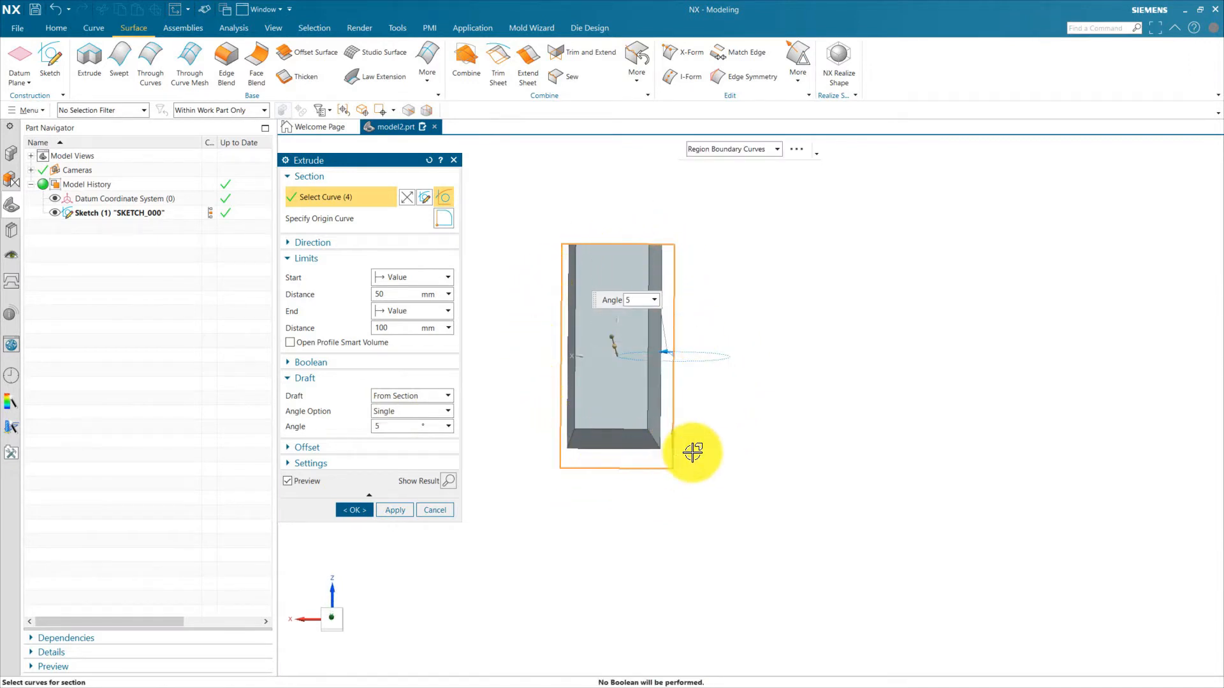
pyautogui.click(404, 434)
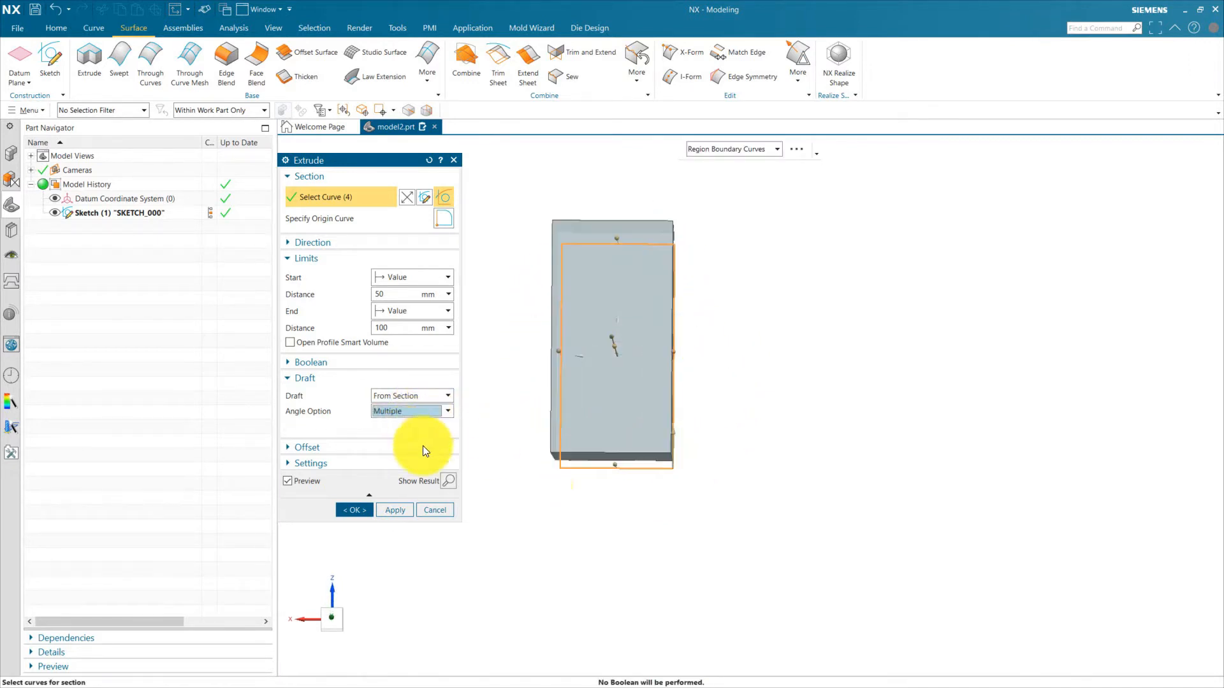
pyautogui.scroll(-2, 698, 510)
pyautogui.moveTo(712, 516); pyautogui.dragTo(729, 483, button='middle')
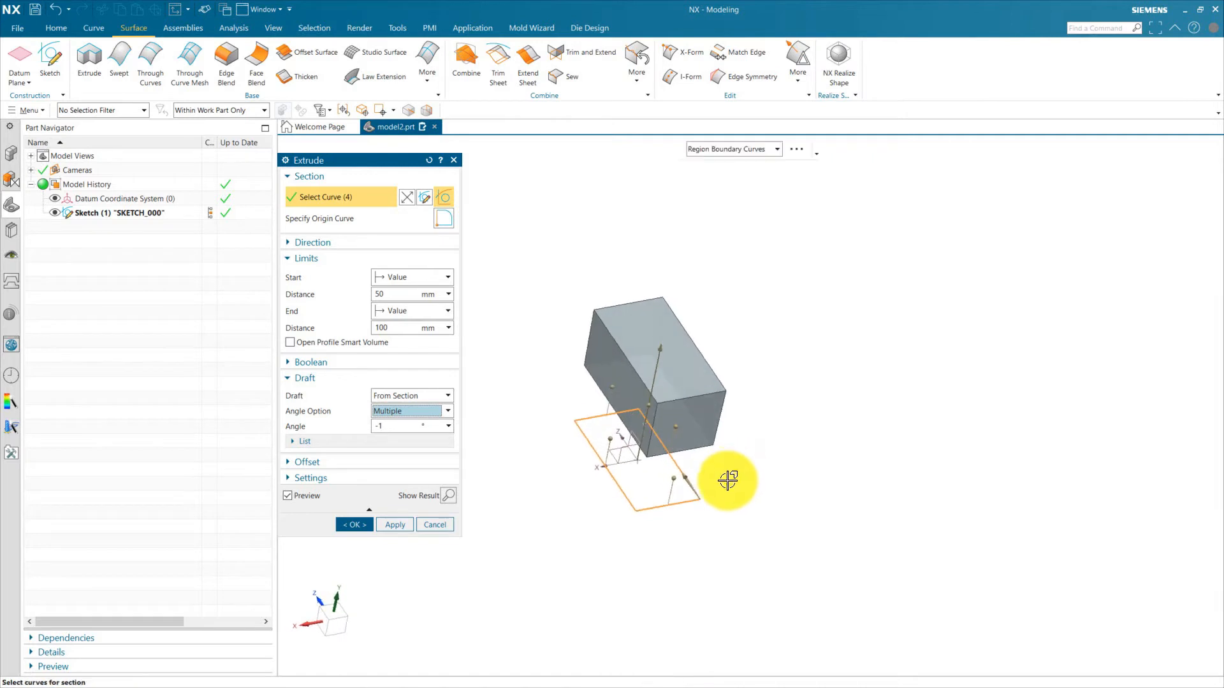
pyautogui.click(340, 442)
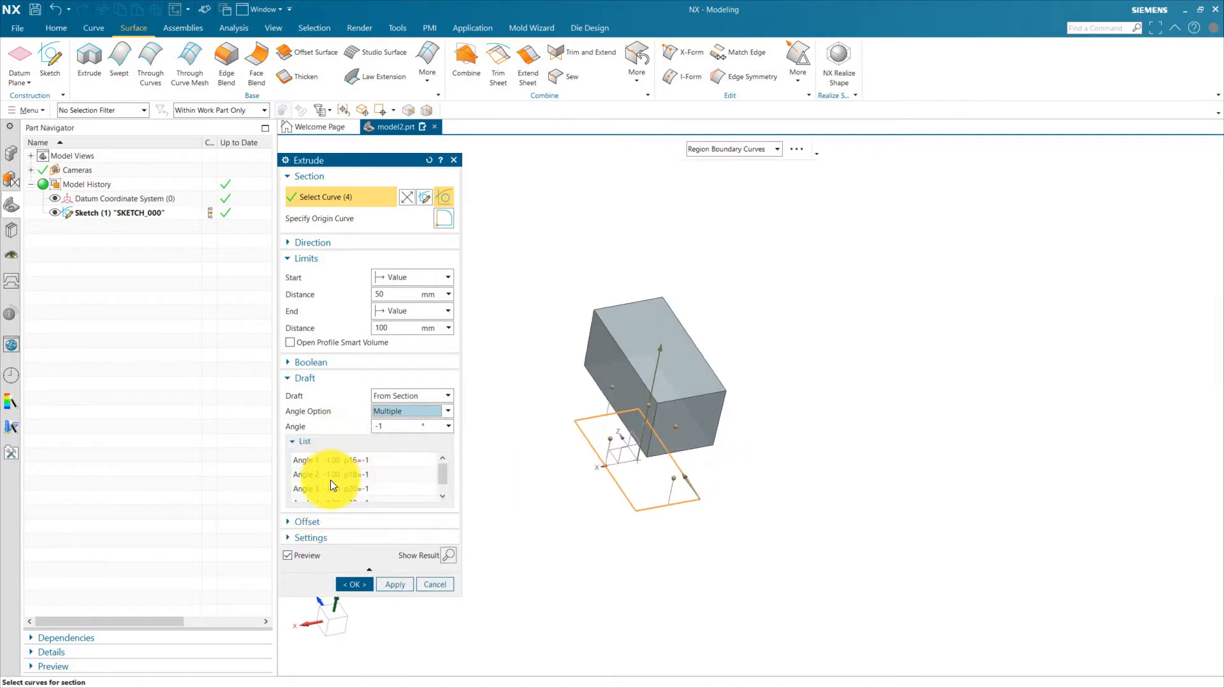
pyautogui.click(341, 461)
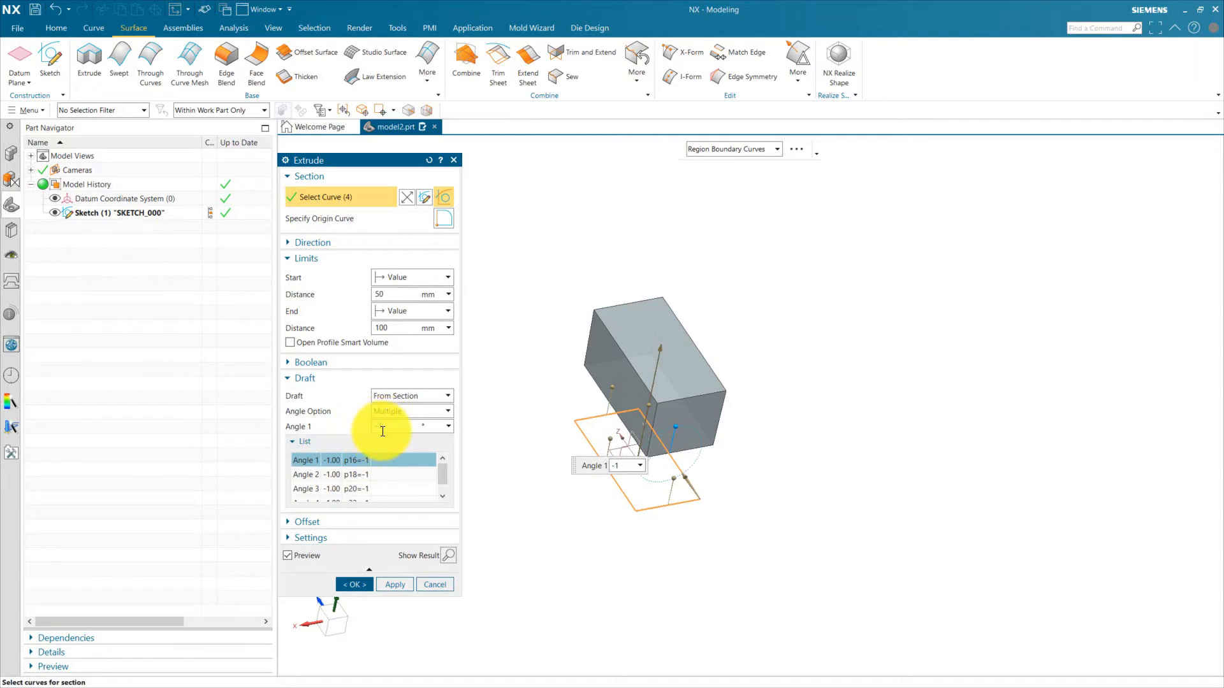
pyautogui.write('-5')
pyautogui.press('Return')
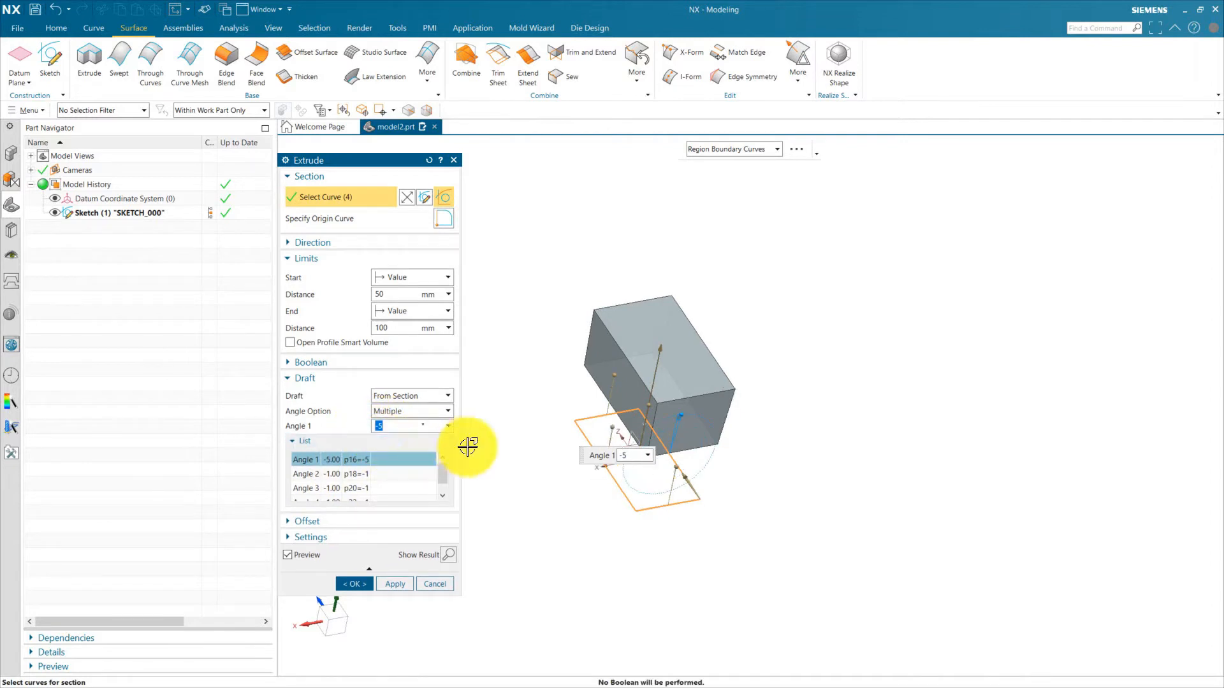
# - Set the remaining draft angles individually: Angle 2 to 5°, Angle 3 to 8° and Angle 4 to 10°
pyautogui.click(342, 475)
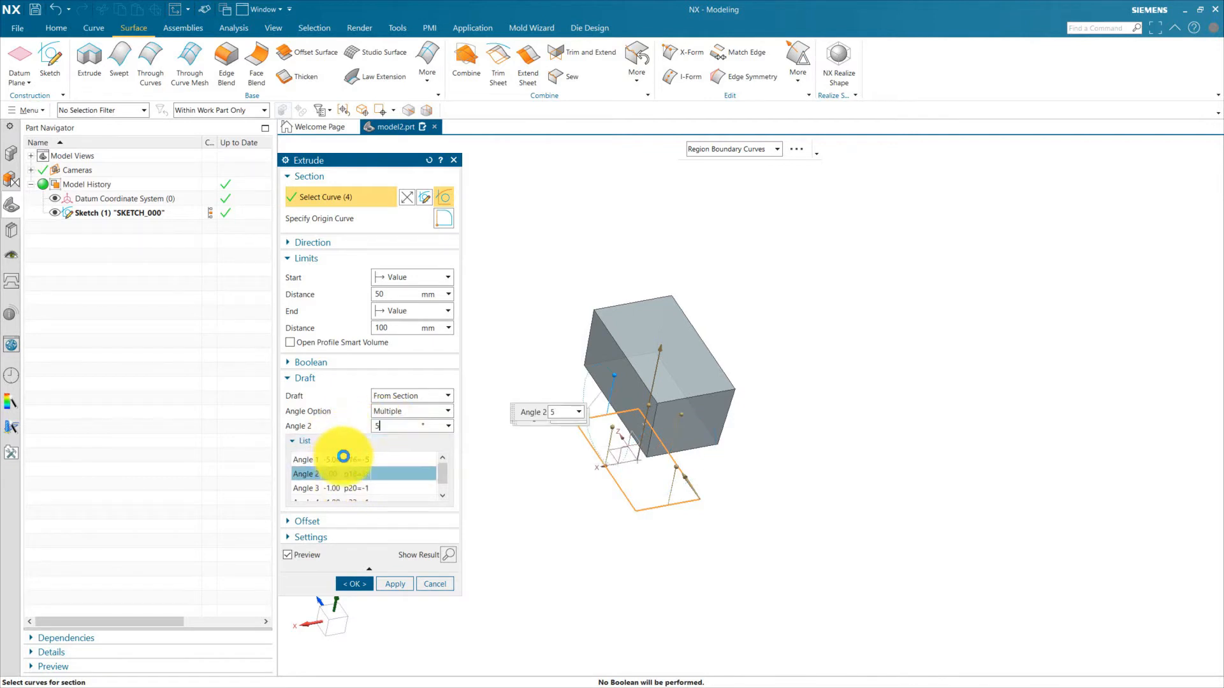
pyautogui.press('Return')
pyautogui.click(365, 472)
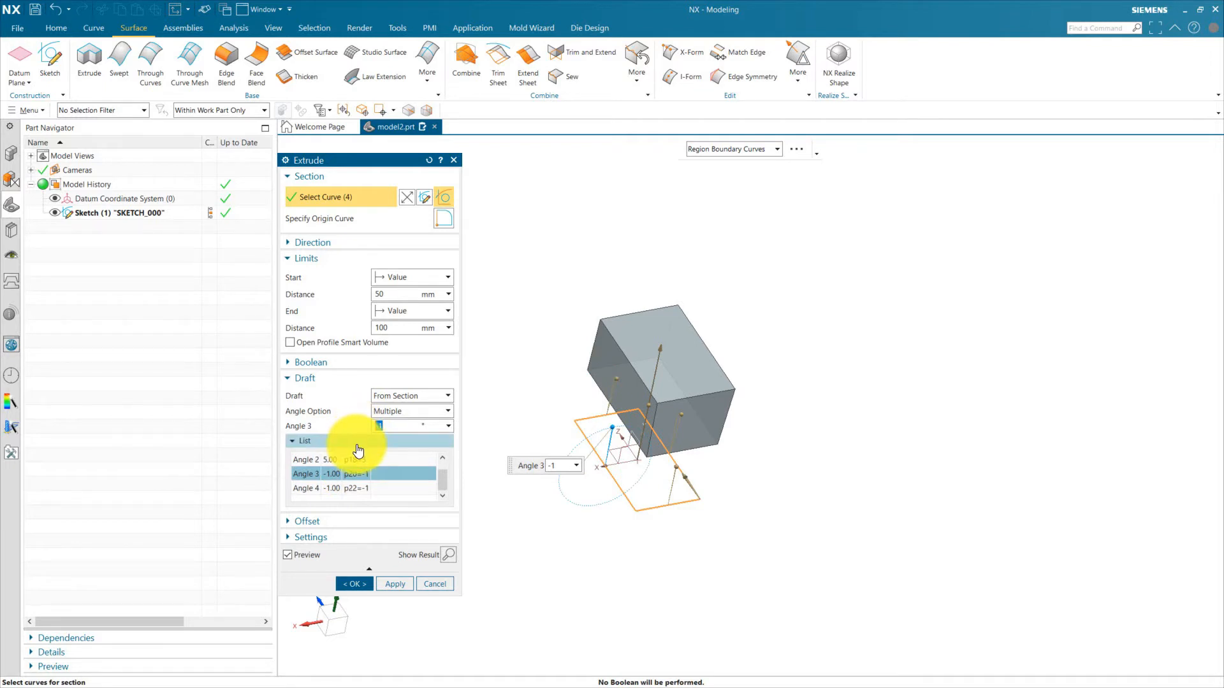
pyautogui.press('Return')
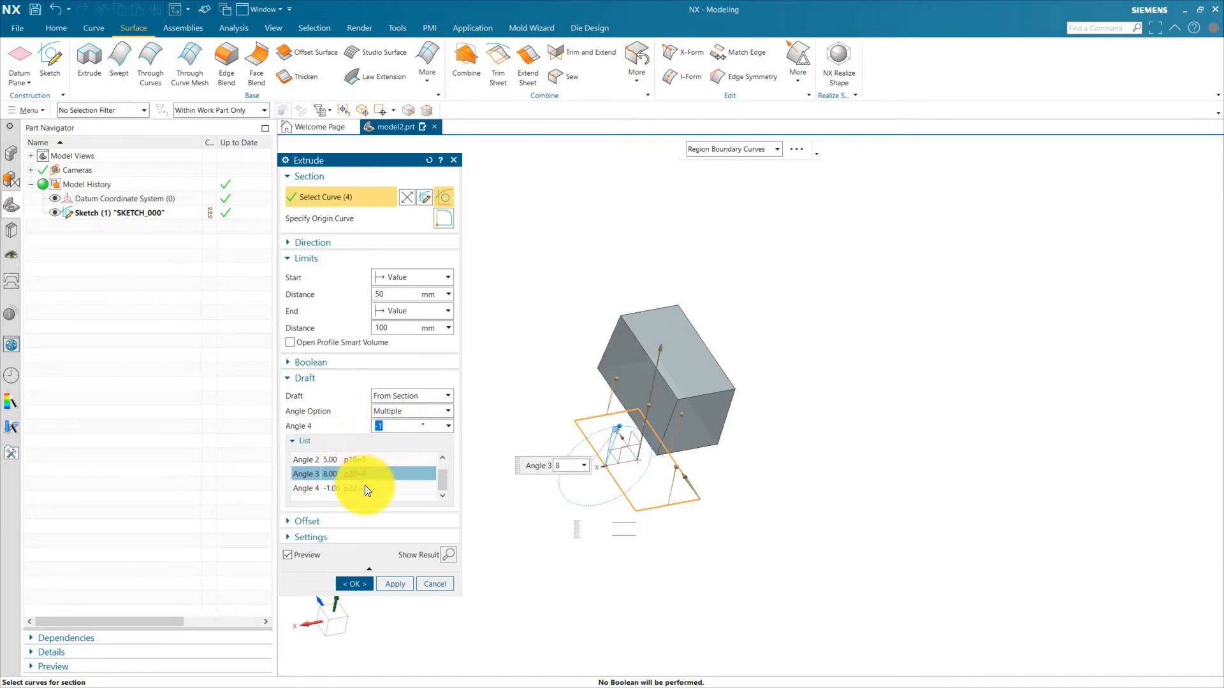
pyautogui.click(365, 488)
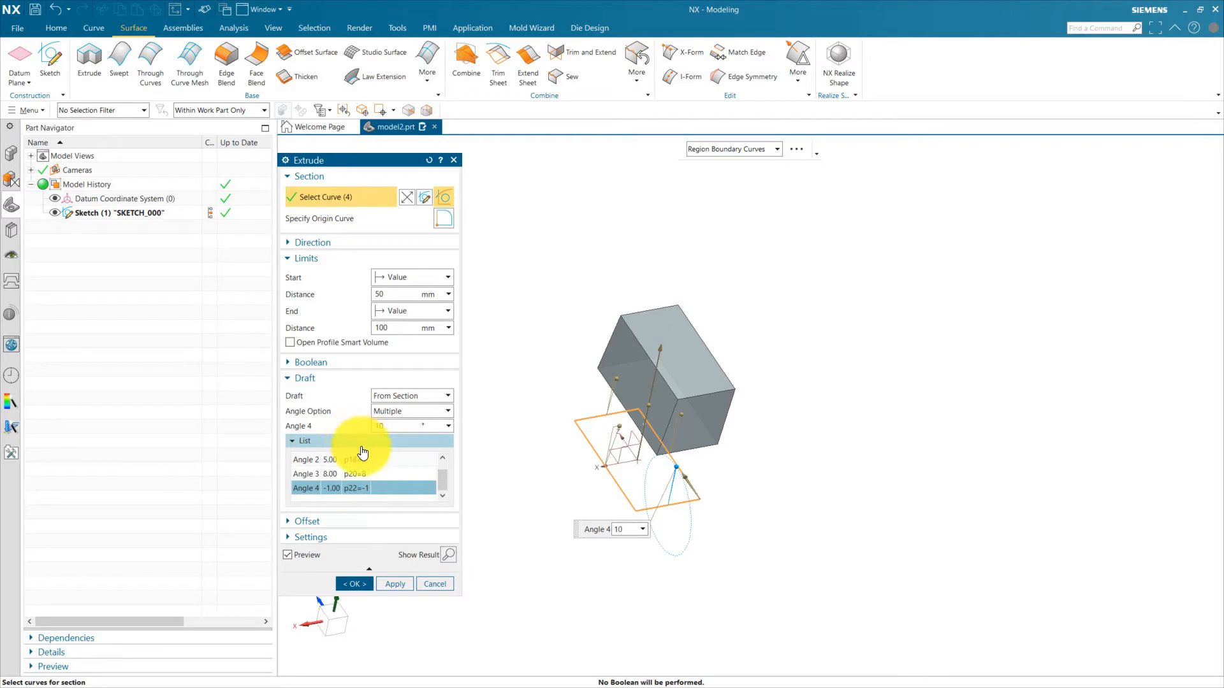
pyautogui.press('Return')
# - Examine the differently tapered sides of the extrusion against its section outline, seen straight along the extrusion direction
pyautogui.moveTo(787, 382); pyautogui.dragTo(746, 444, button='middle')
pyautogui.press('F8')
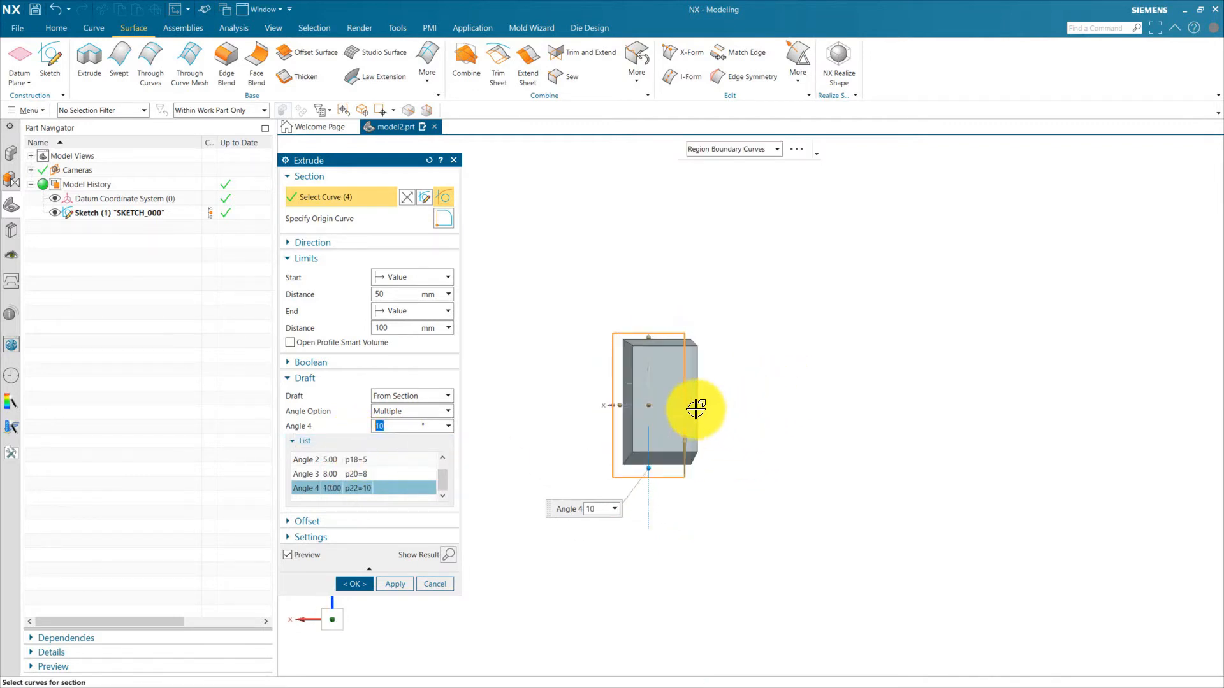
pyautogui.scroll(5, 692, 409)
pyautogui.scroll(-3, 826, 402)
pyautogui.scroll(3, 654, 405)
pyautogui.scroll(-3, 655, 434)
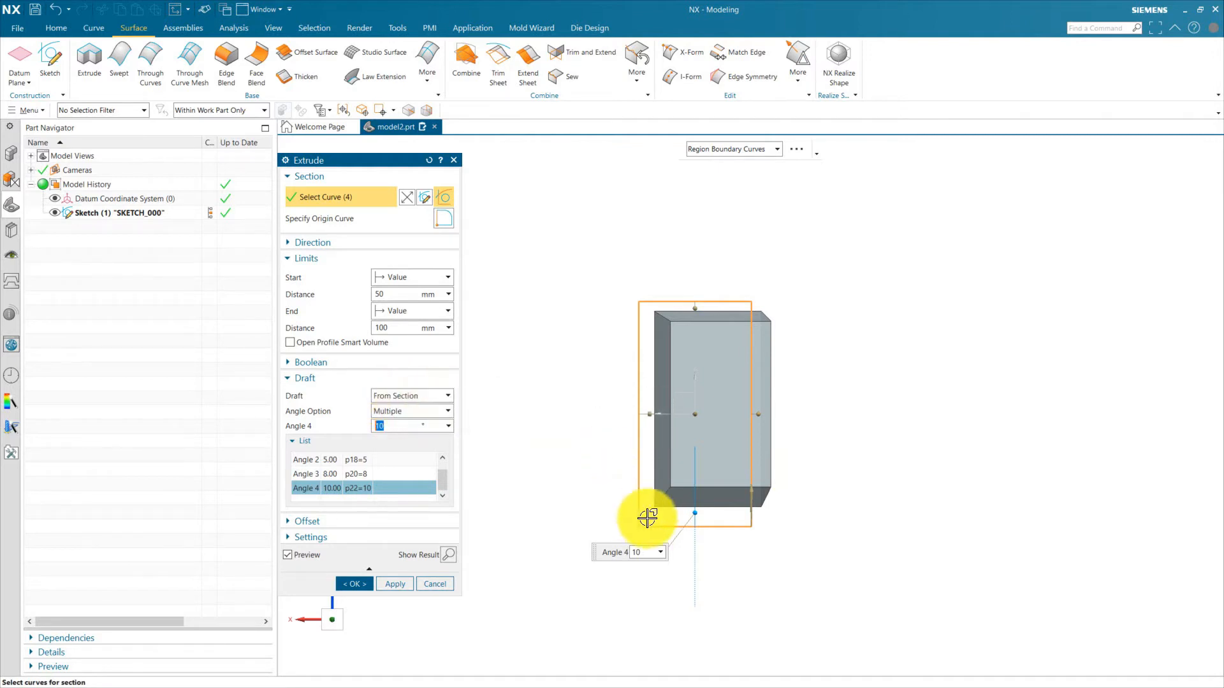
pyautogui.moveTo(847, 519); pyautogui.dragTo(833, 410, button='middle')
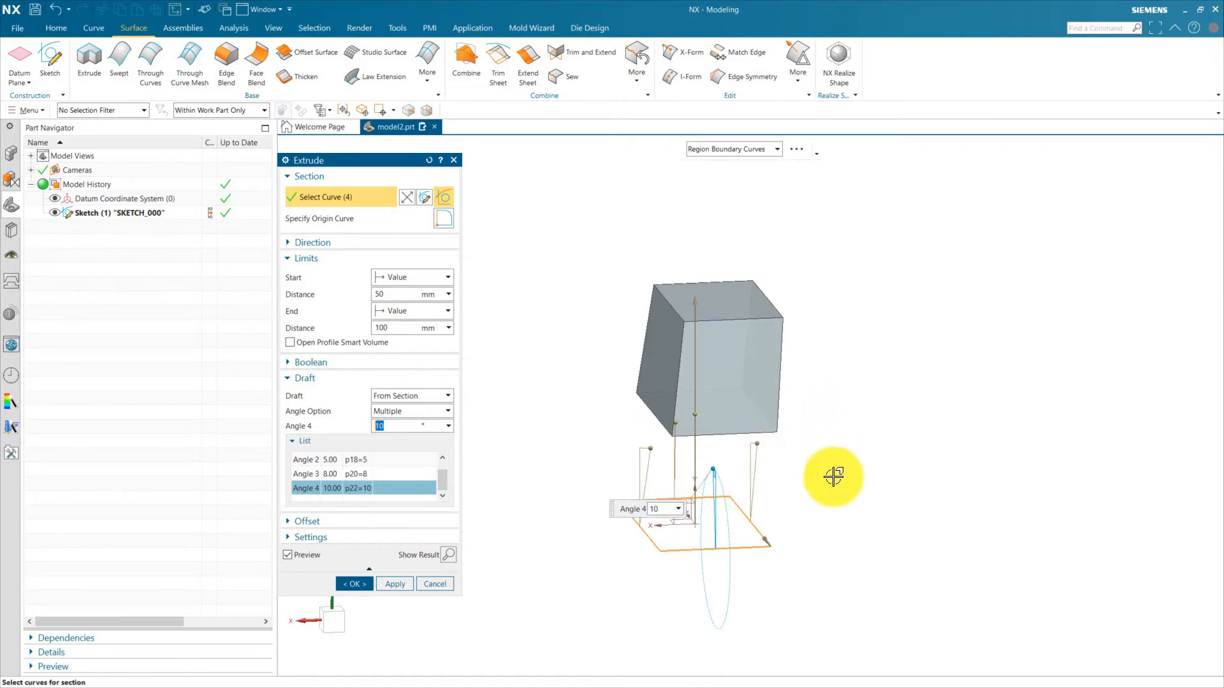
# - Adjust the draft with its on-model handles, bringing Angle 4 to -12° and Angle 1 to 6°
pyautogui.moveTo(841, 459); pyautogui.dragTo(746, 503, button='middle')
pyautogui.moveTo(591, 431); pyautogui.dragTo(563, 426)
pyautogui.moveTo(647, 517); pyautogui.dragTo(742, 470, button='middle')
pyautogui.moveTo(652, 481); pyautogui.dragTo(665, 476)
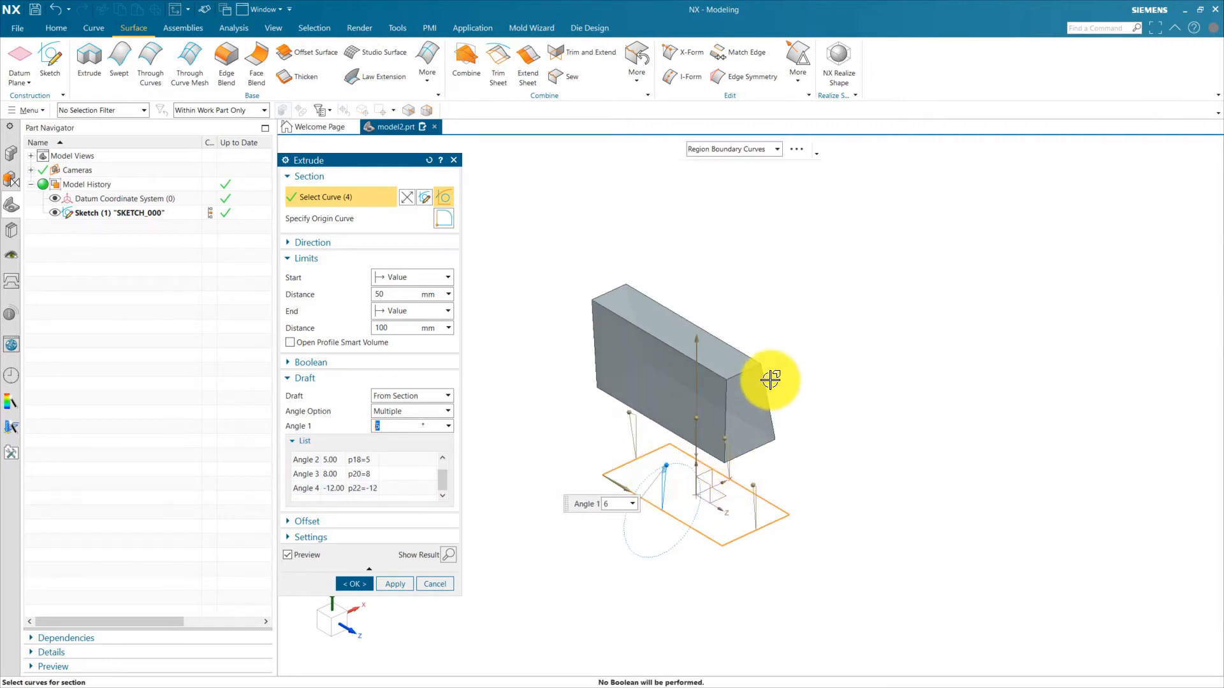
pyautogui.scroll(-2, 771, 381)
pyautogui.scroll(2, 746, 459)
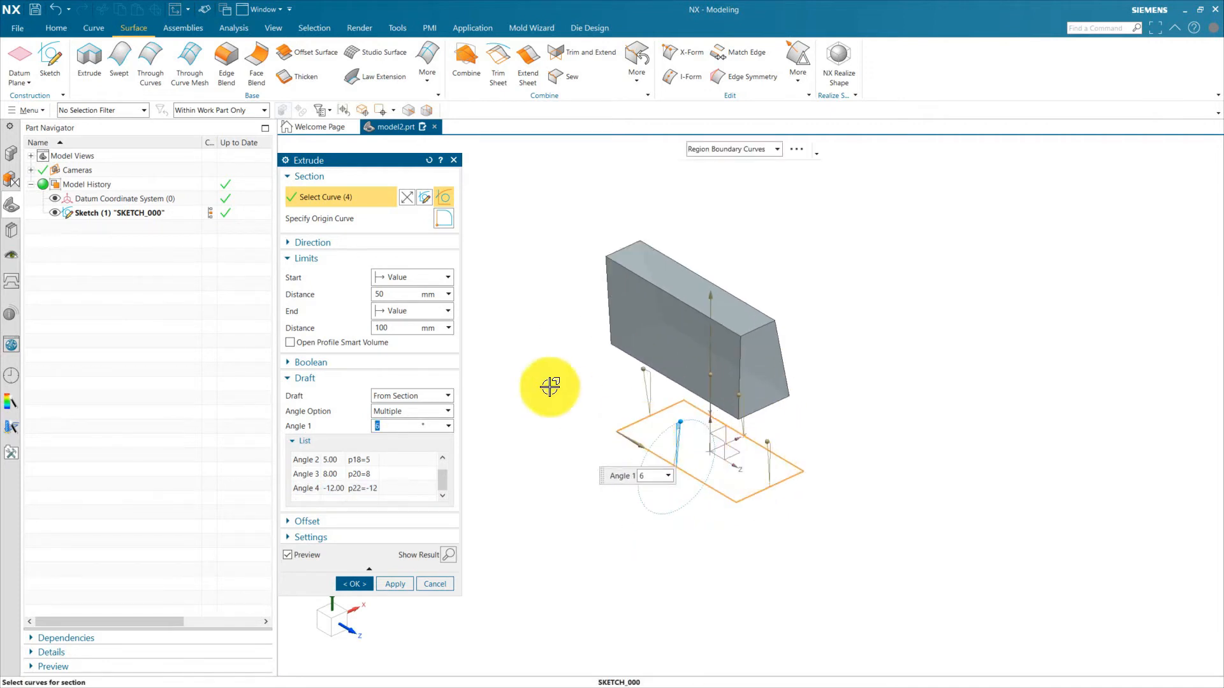
# - Remove the draft from the extrusion by setting its type to None, and view the block straight from the side
pyautogui.click(412, 395)
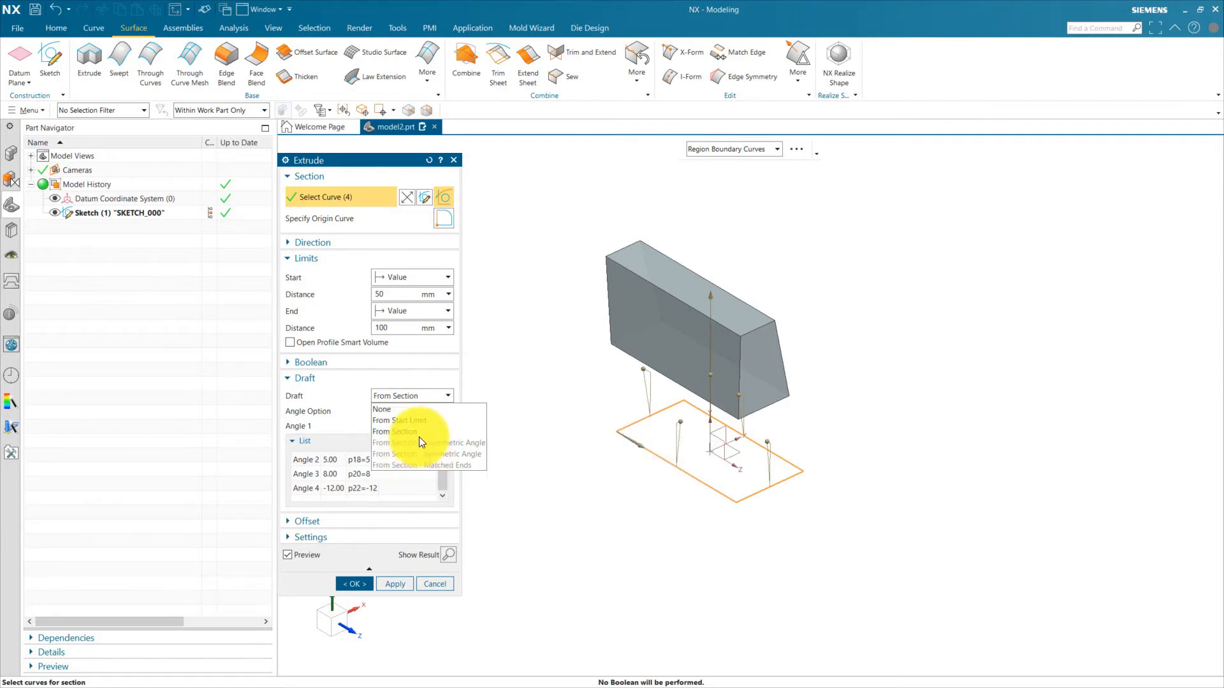
pyautogui.click(391, 409)
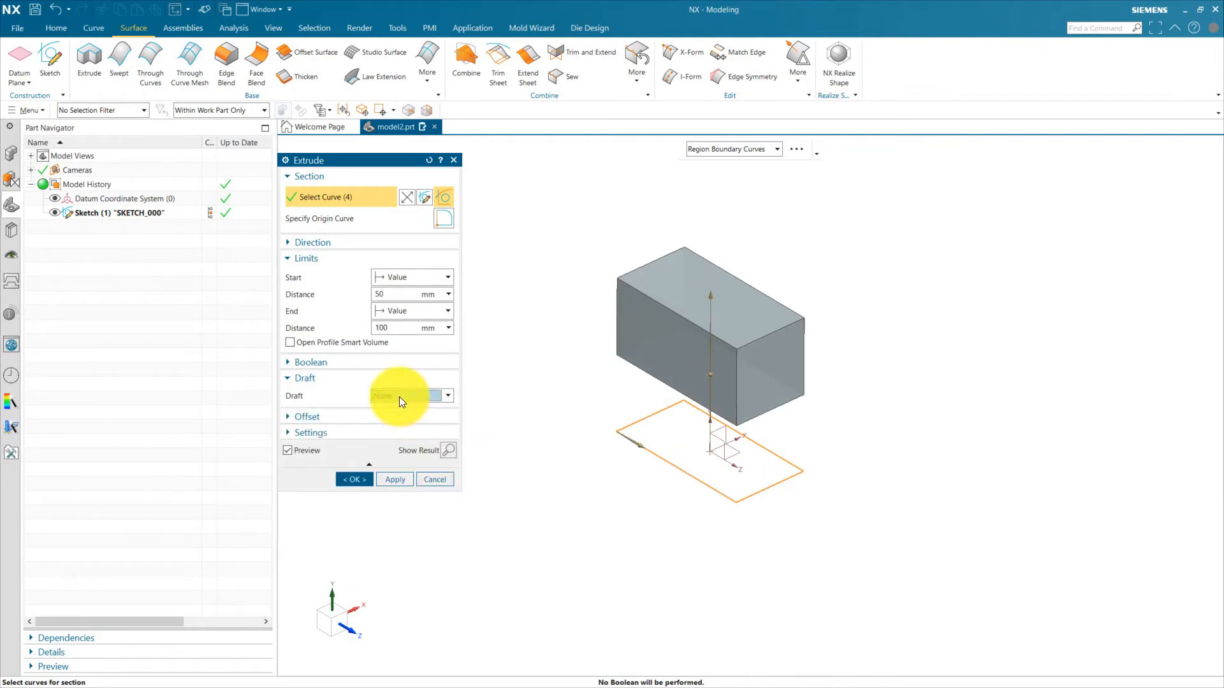
pyautogui.click(399, 397)
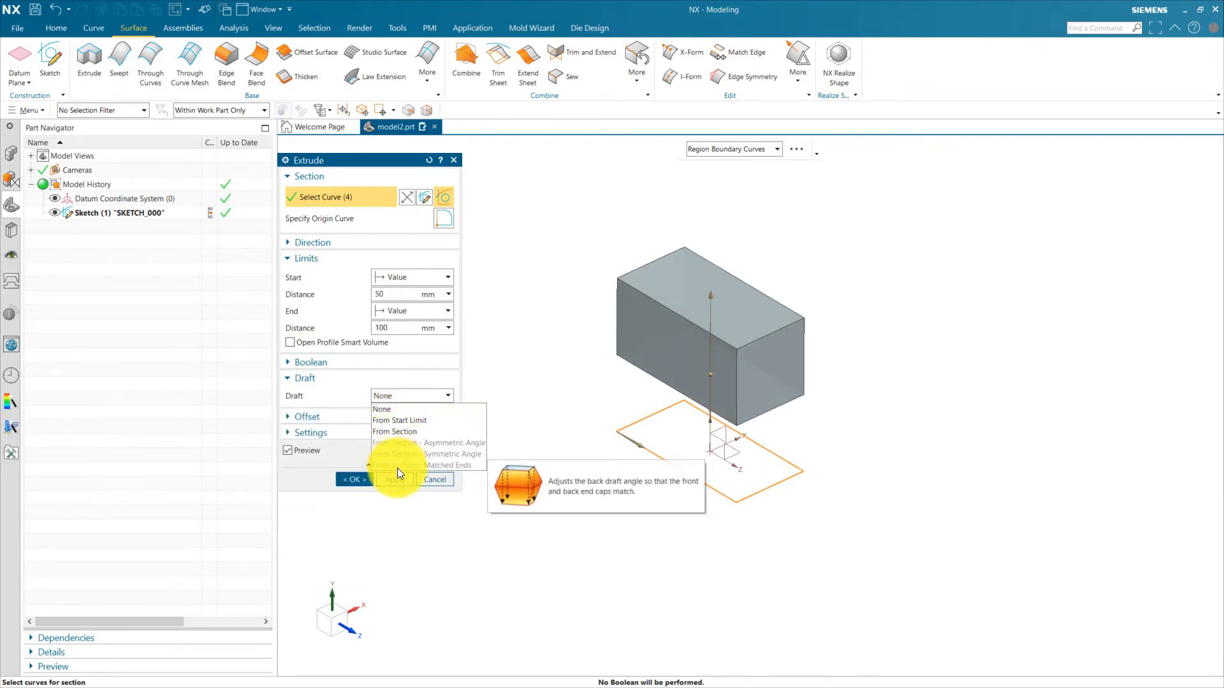
pyautogui.click(383, 409)
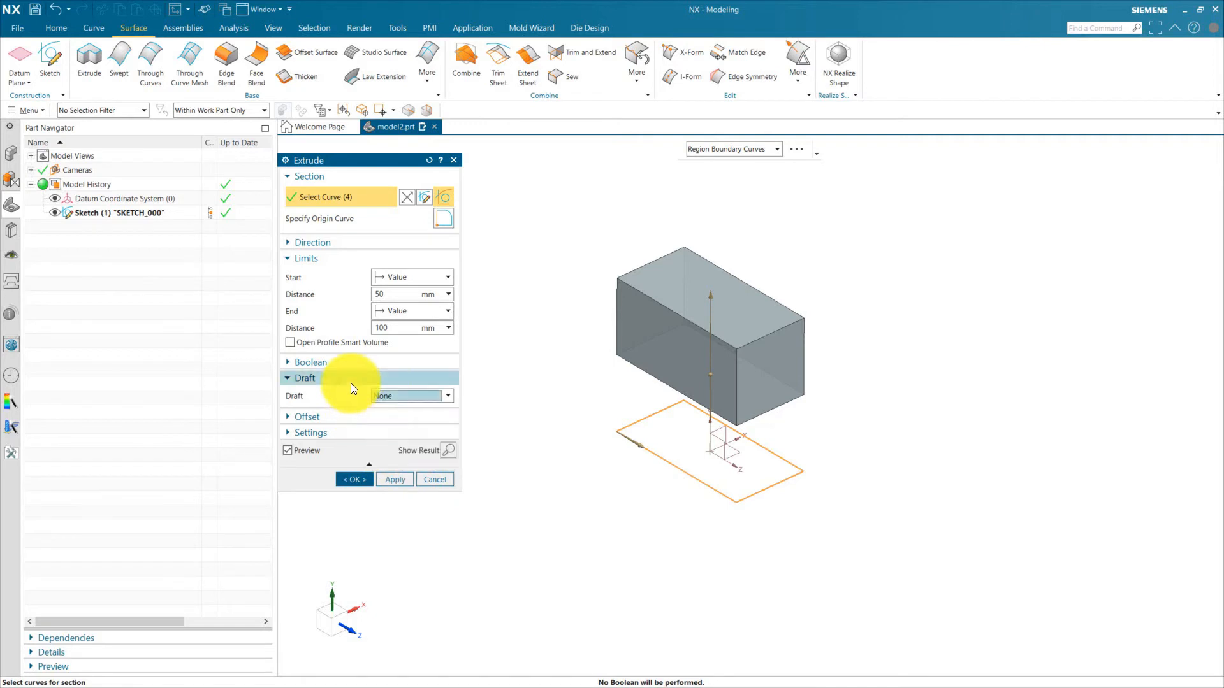
pyautogui.moveTo(643, 514)
pyautogui.mouseDown(button='middle')
pyautogui.moveTo(659, 478)
pyautogui.moveTo(680, 476)
pyautogui.moveTo(684, 495)
pyautogui.mouseUp(button='middle')
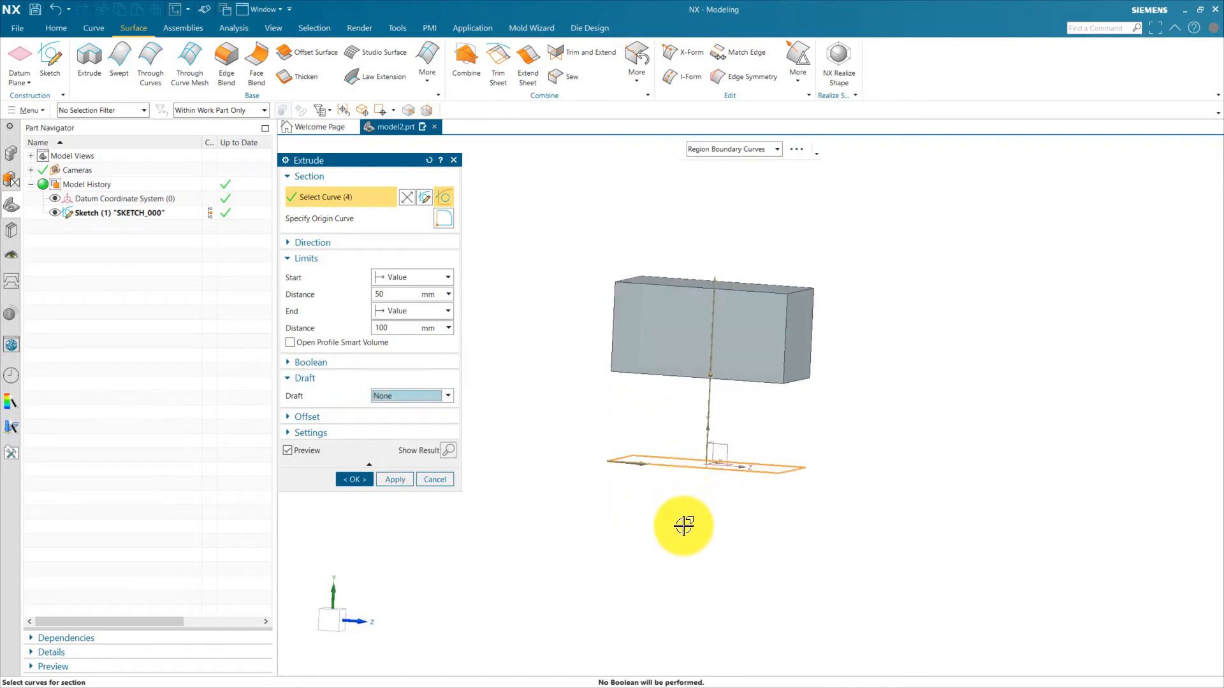
pyautogui.press('F8')
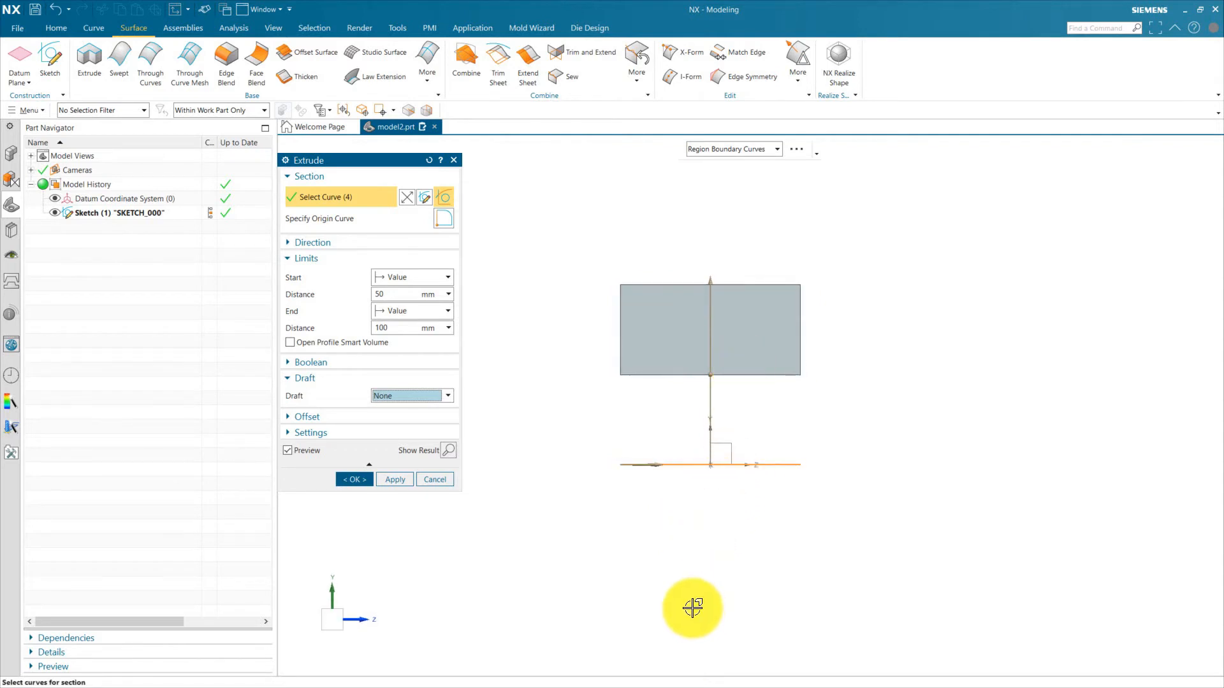
# - Extend the extrusion to both sides of the section with a start distance of -50 mm and an end distance of 50 mm
pyautogui.click(375, 295)
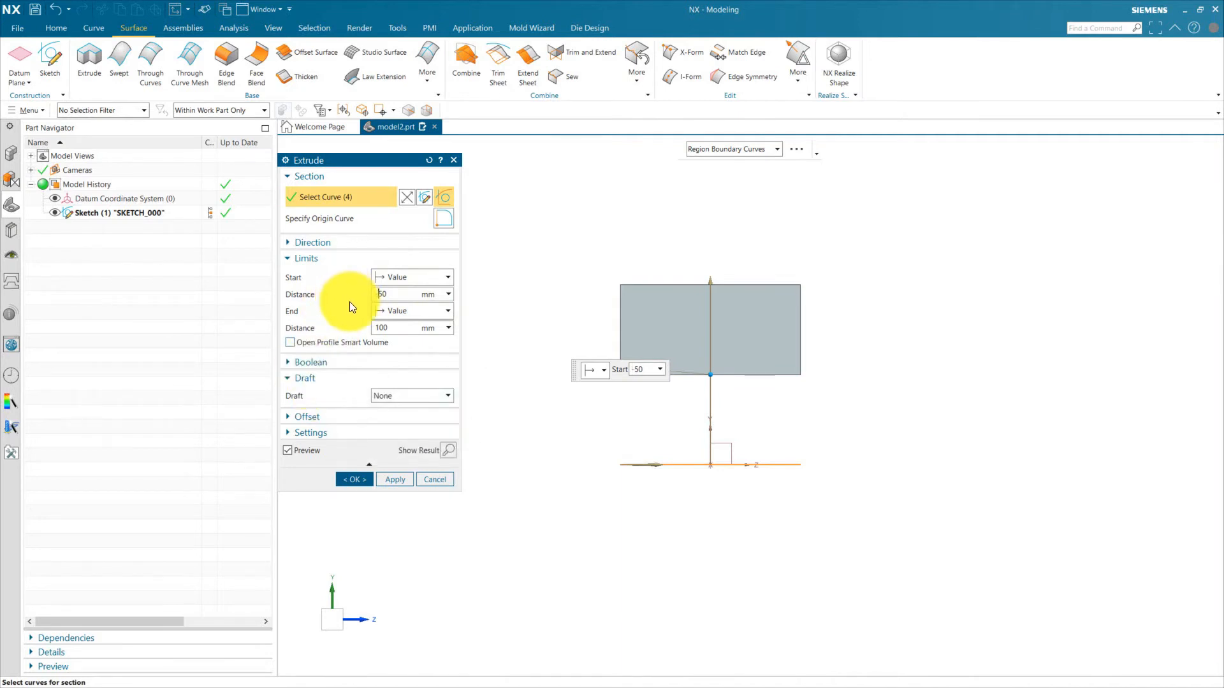
pyautogui.write('-')
pyautogui.doubleClick(395, 327)
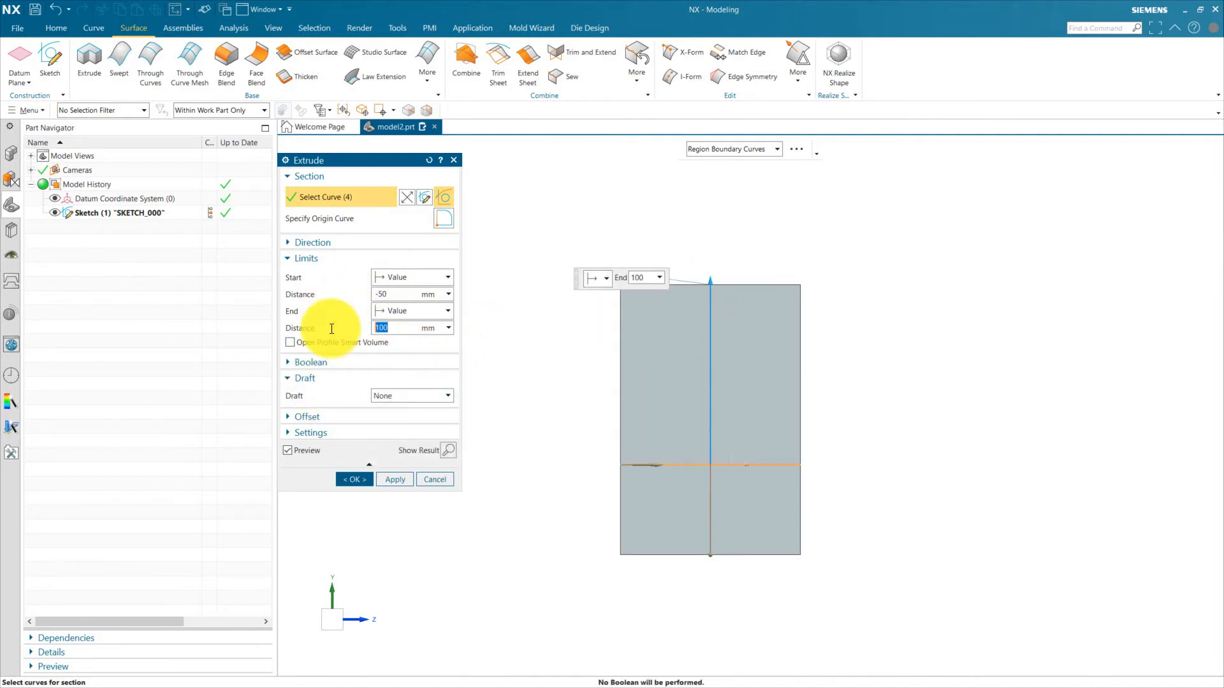
pyautogui.write('50')
pyautogui.press('Return')
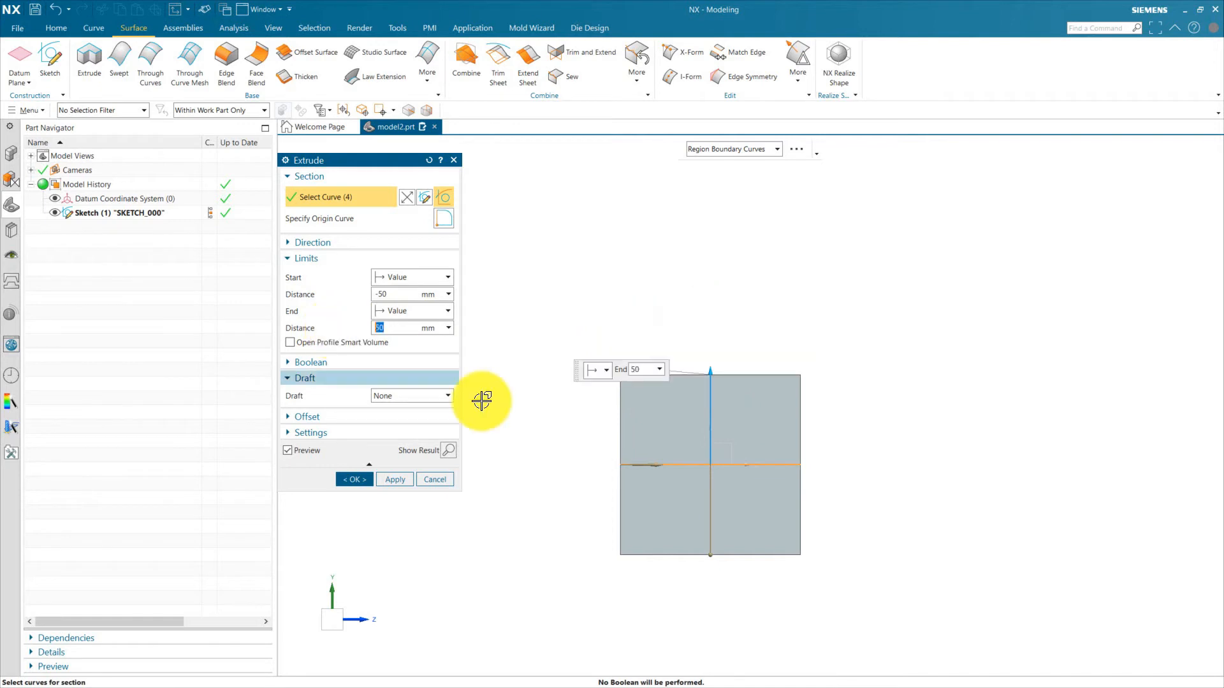
pyautogui.scroll(-1, 700, 400)
pyautogui.scroll(2, 681, 555)
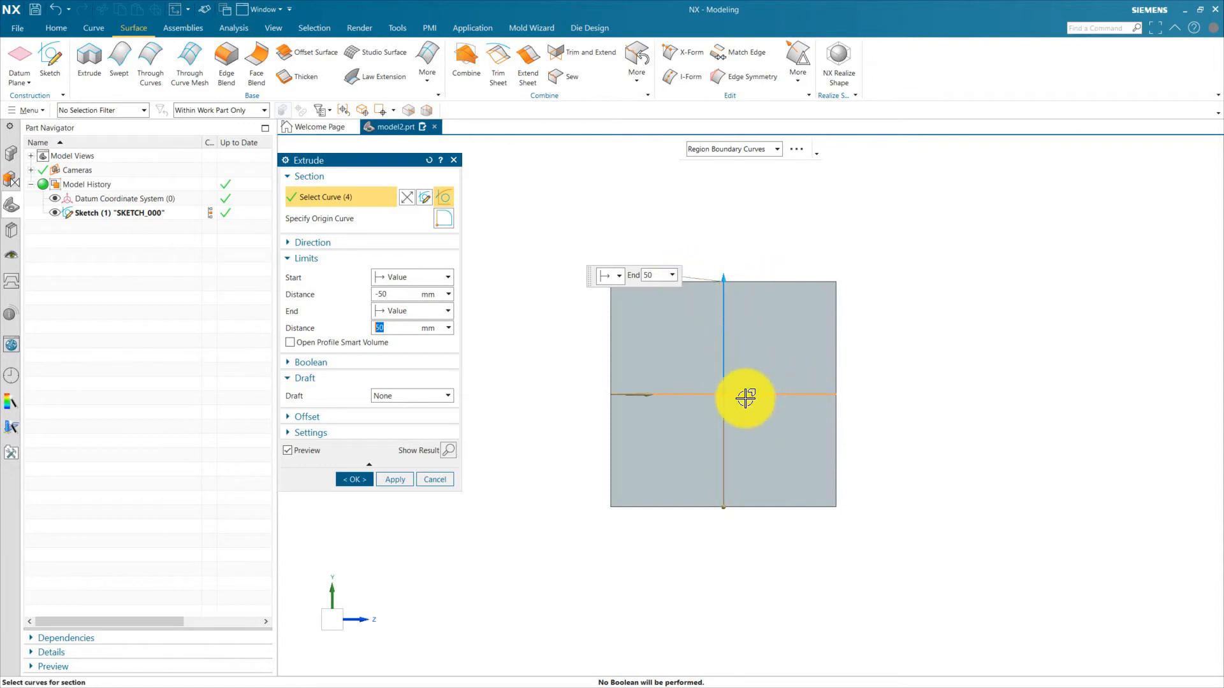
# - Apply a draft of type From Section - Asymmetric Angle to the extrusion
pyautogui.moveTo(877, 344); pyautogui.dragTo(835, 396, button='middle')
pyautogui.click(395, 394)
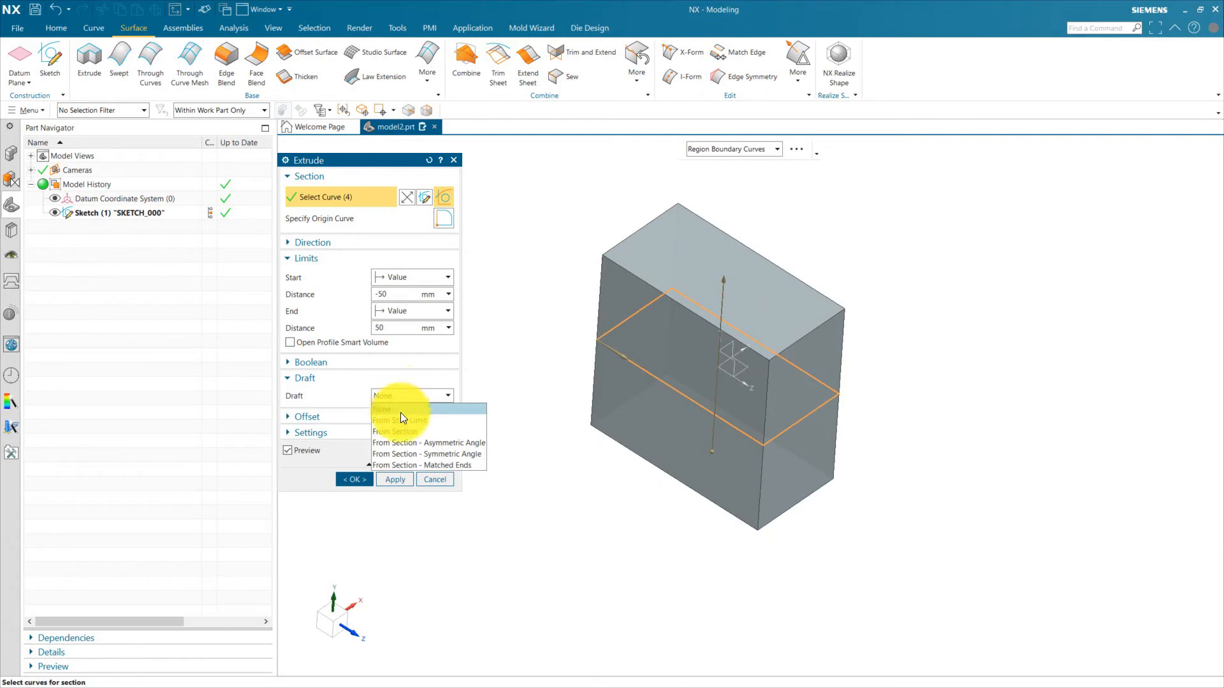
pyautogui.click(412, 446)
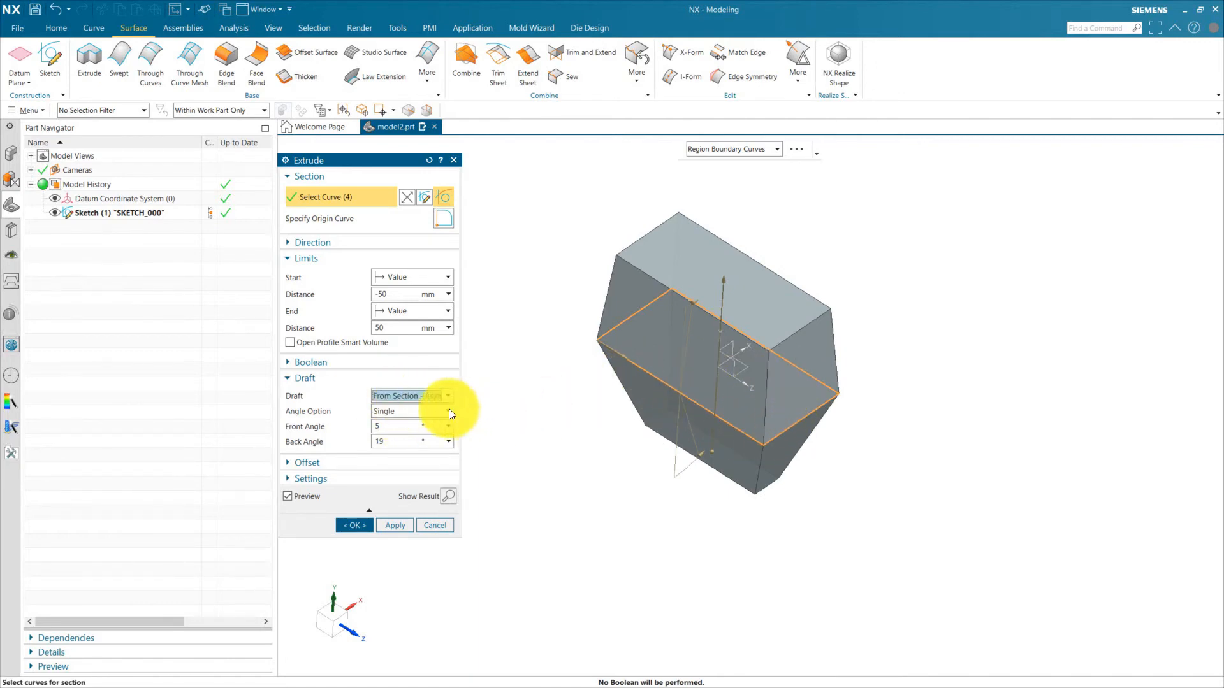
# - Keep the asymmetric draft's angle option at Single and set its back angle to 3°
pyautogui.click(404, 412)
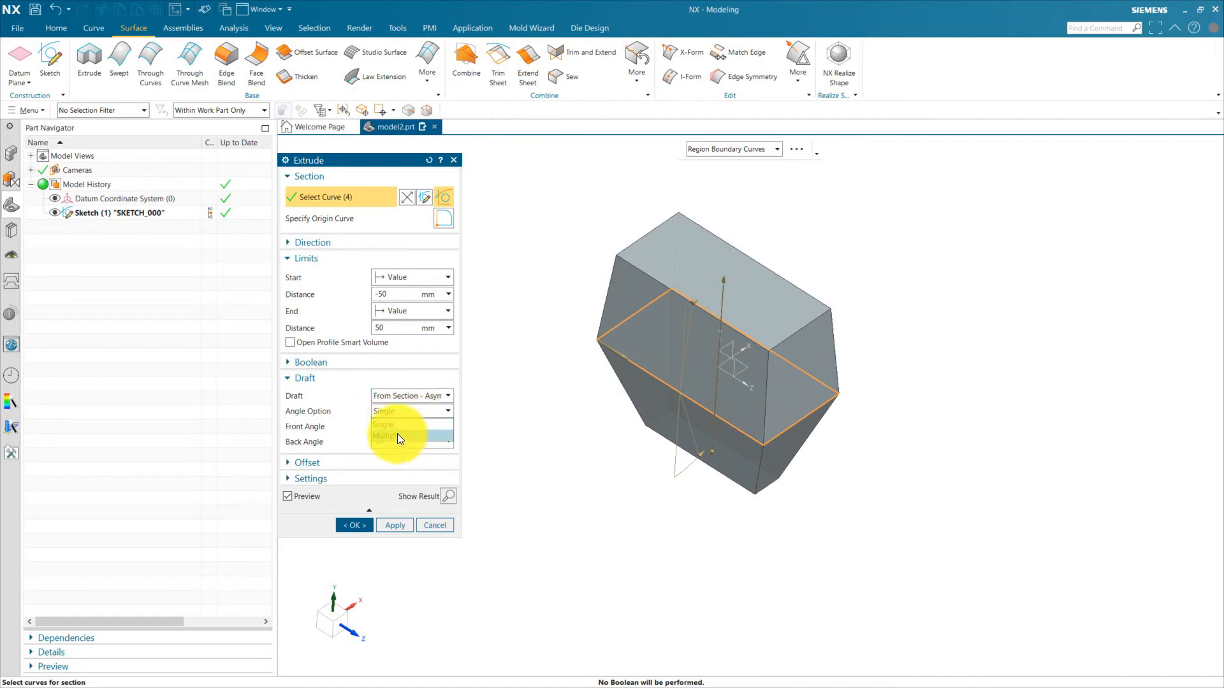
pyautogui.click(357, 408)
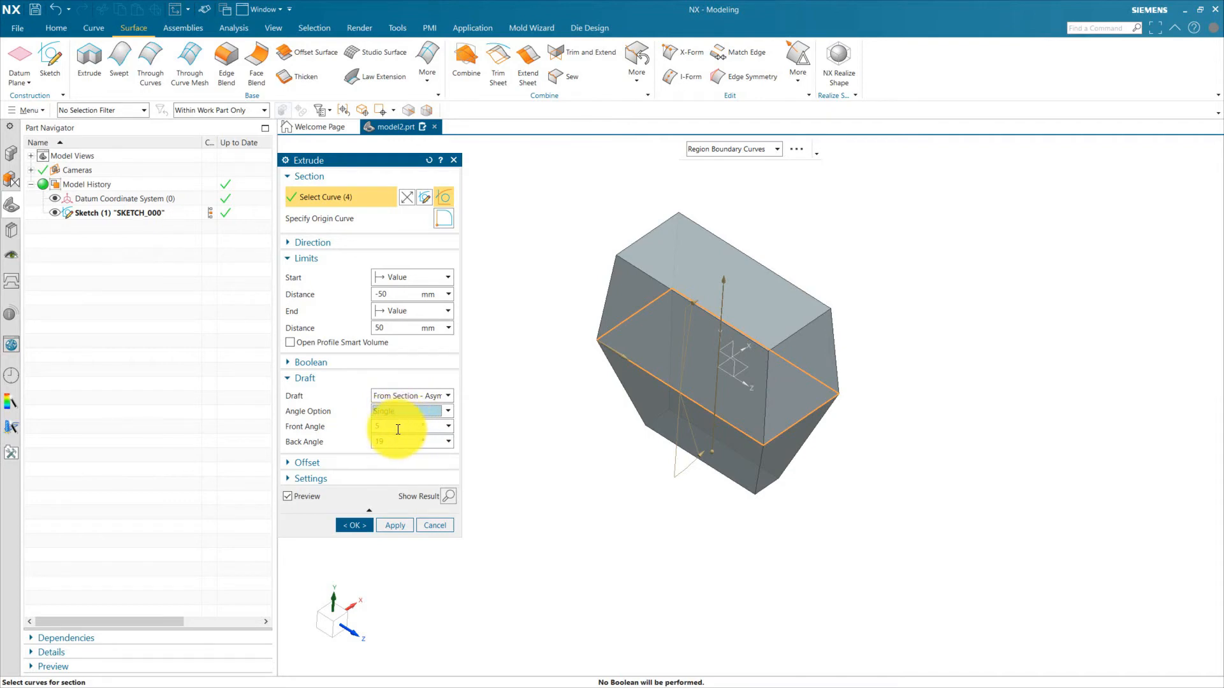
pyautogui.click(396, 425)
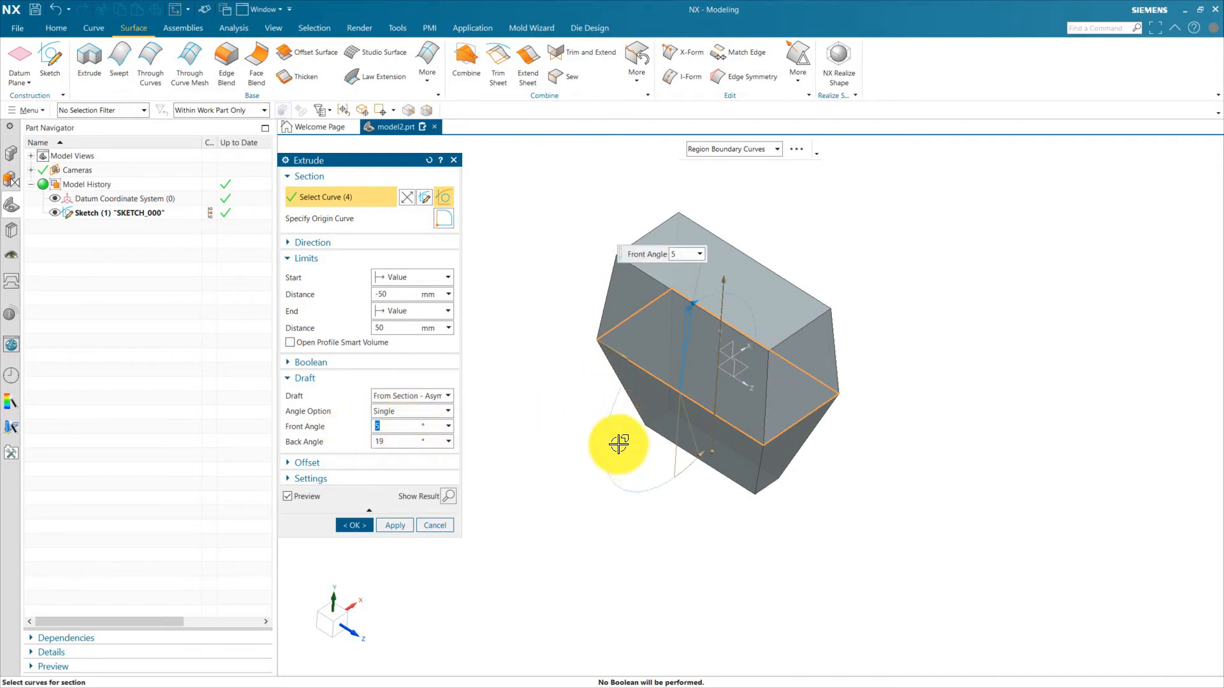
pyautogui.moveTo(618, 437); pyautogui.dragTo(679, 298, button='middle')
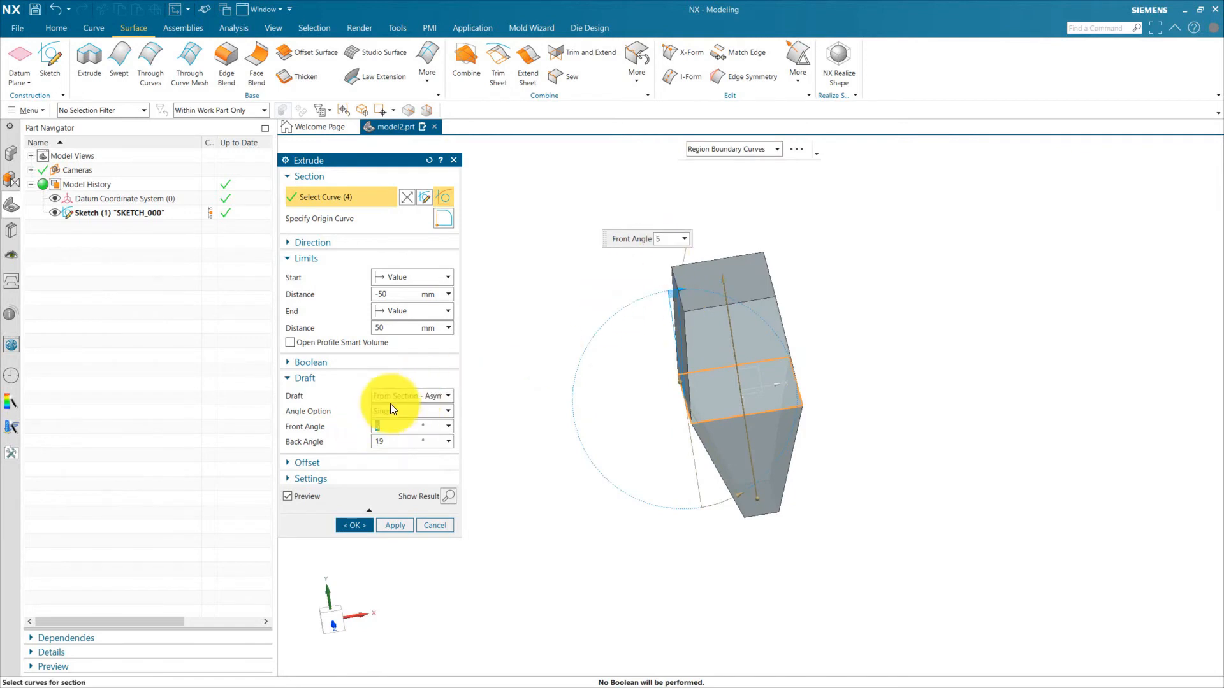
pyautogui.click(396, 443)
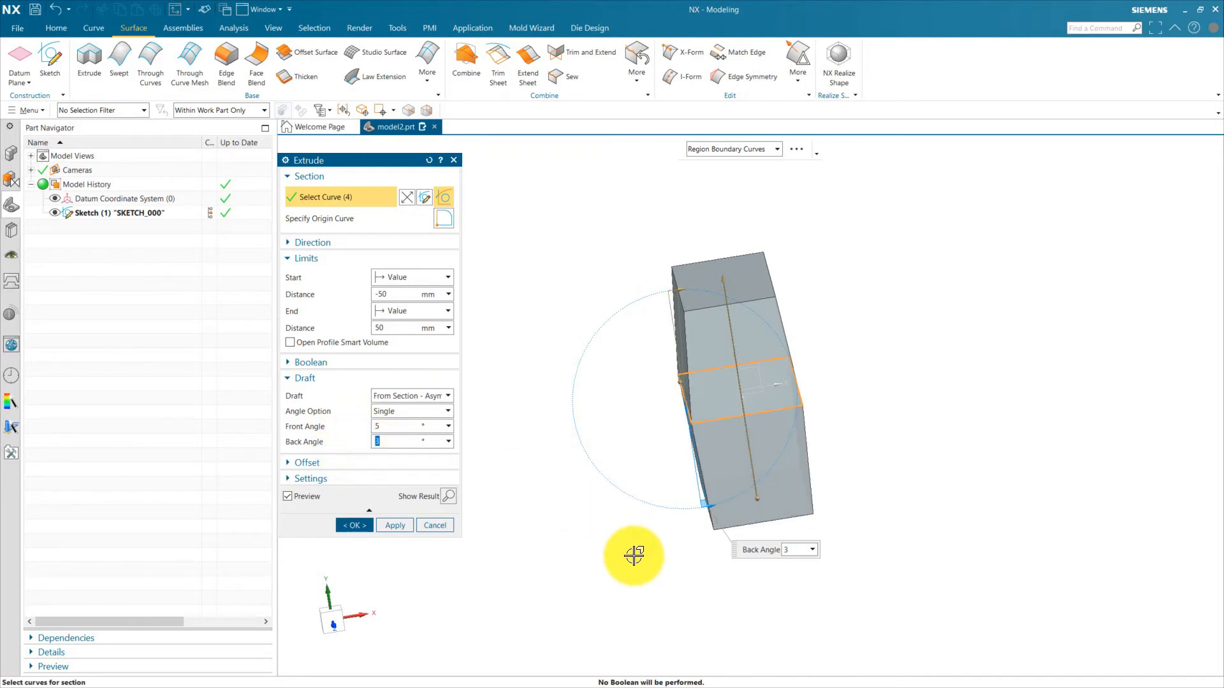
pyautogui.moveTo(633, 557); pyautogui.dragTo(597, 516, button='middle')
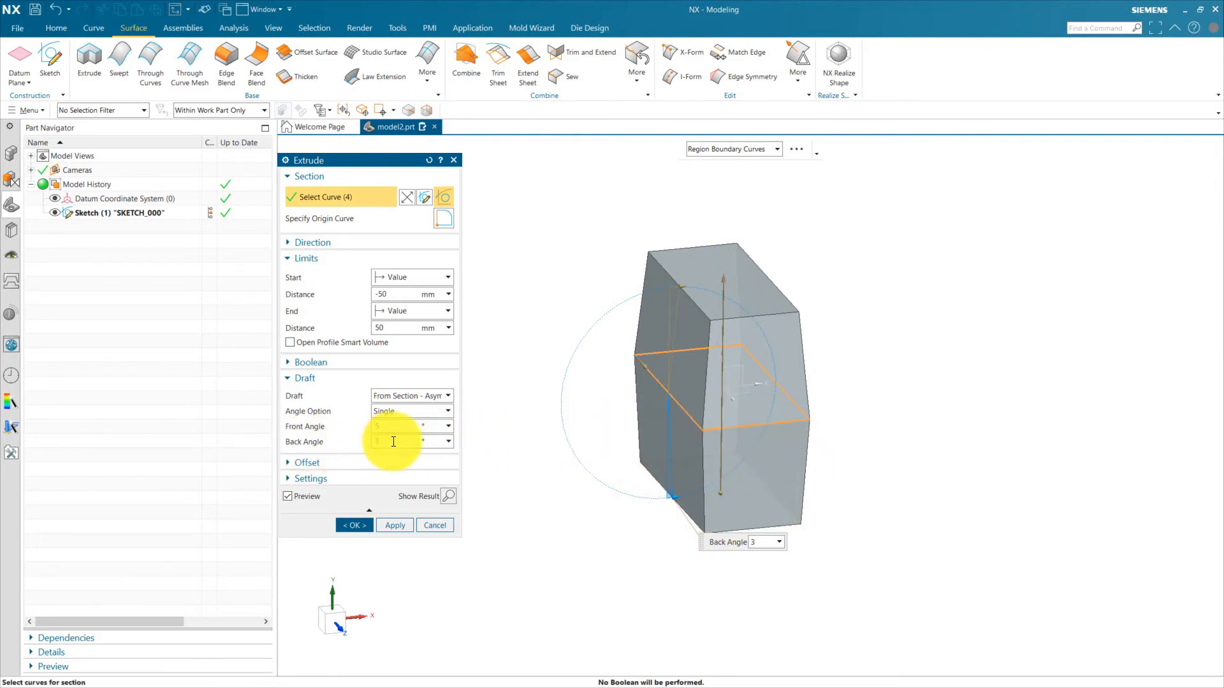
# - Switch the asymmetric draft to multiple angles and adjust Front Angle 1 to 5° and Back Angle 1 to -12° on the model
pyautogui.click(404, 410)
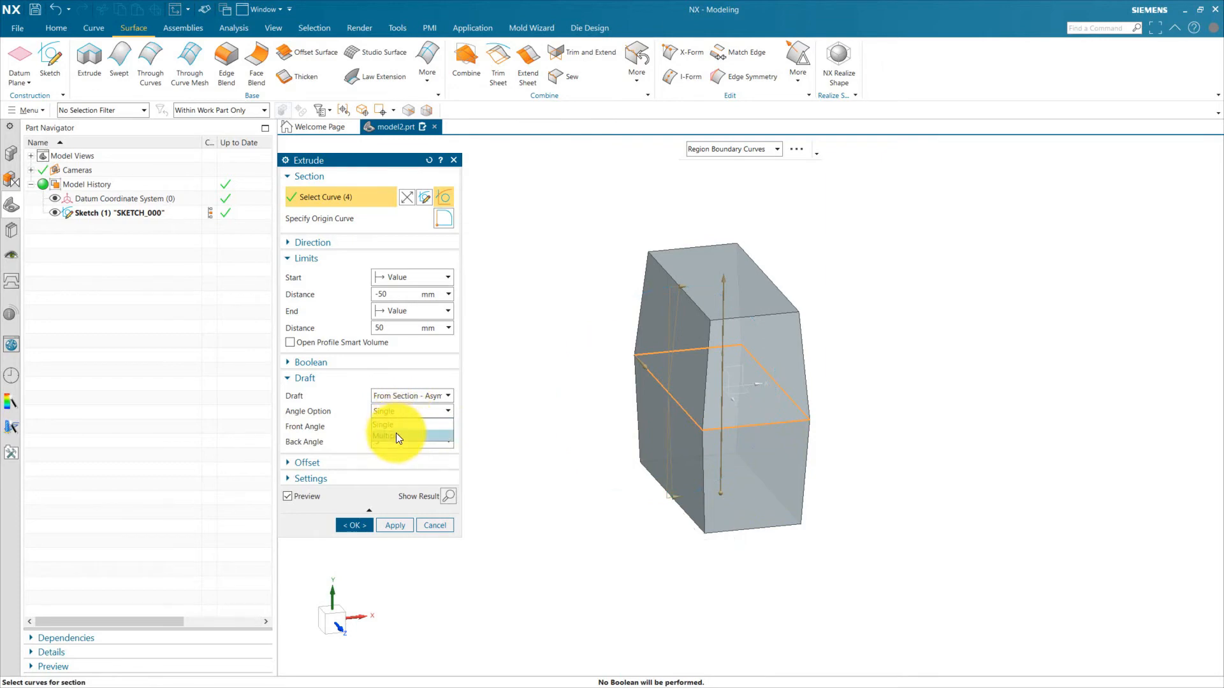
pyautogui.click(396, 433)
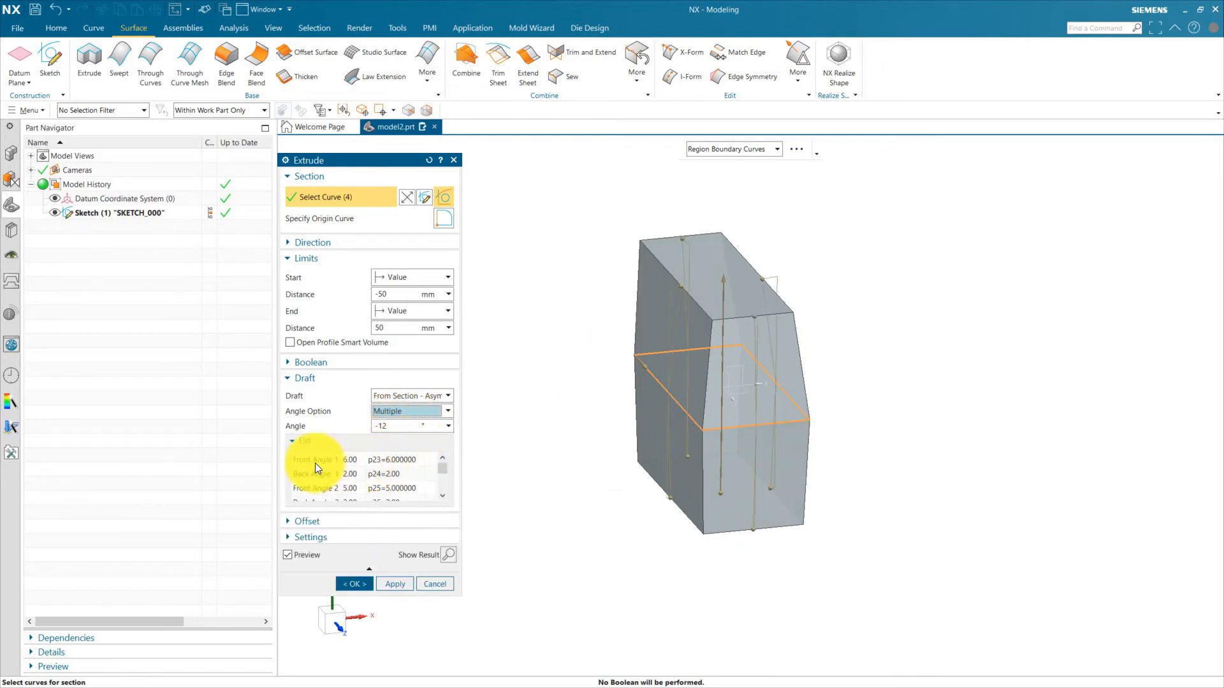
pyautogui.click(317, 461)
pyautogui.click(320, 476)
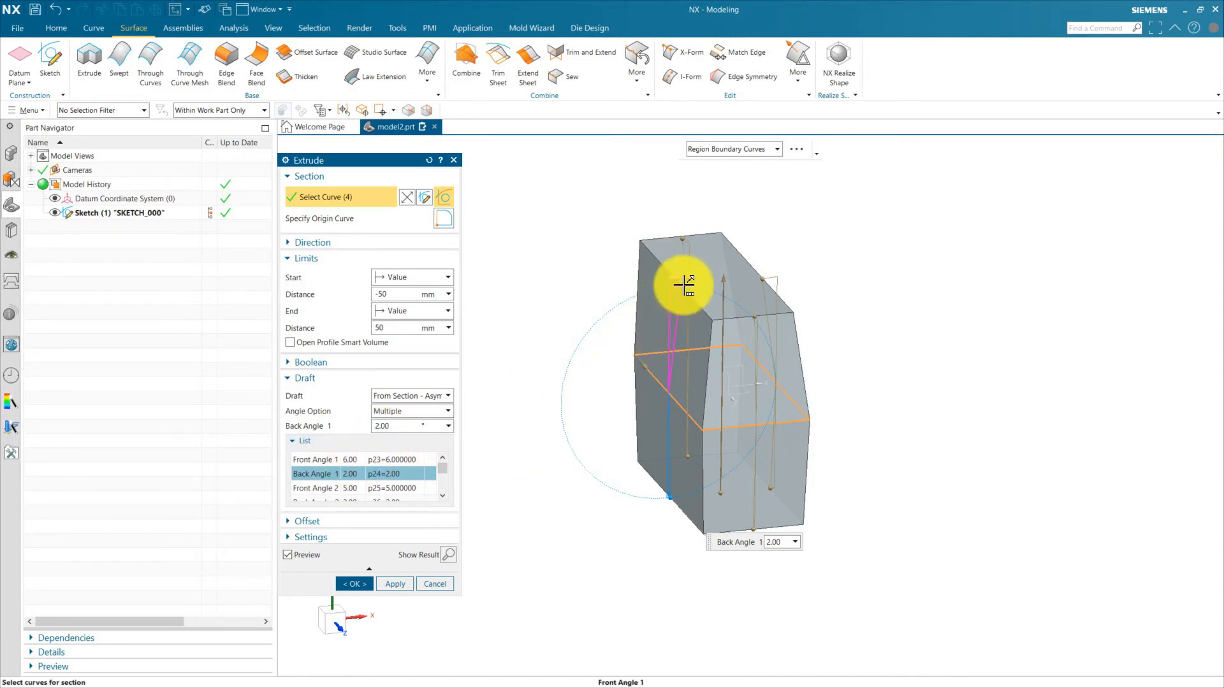
pyautogui.moveTo(685, 285)
pyautogui.mouseDown()
pyautogui.moveTo(631, 298)
pyautogui.moveTo(676, 289)
pyautogui.mouseUp()
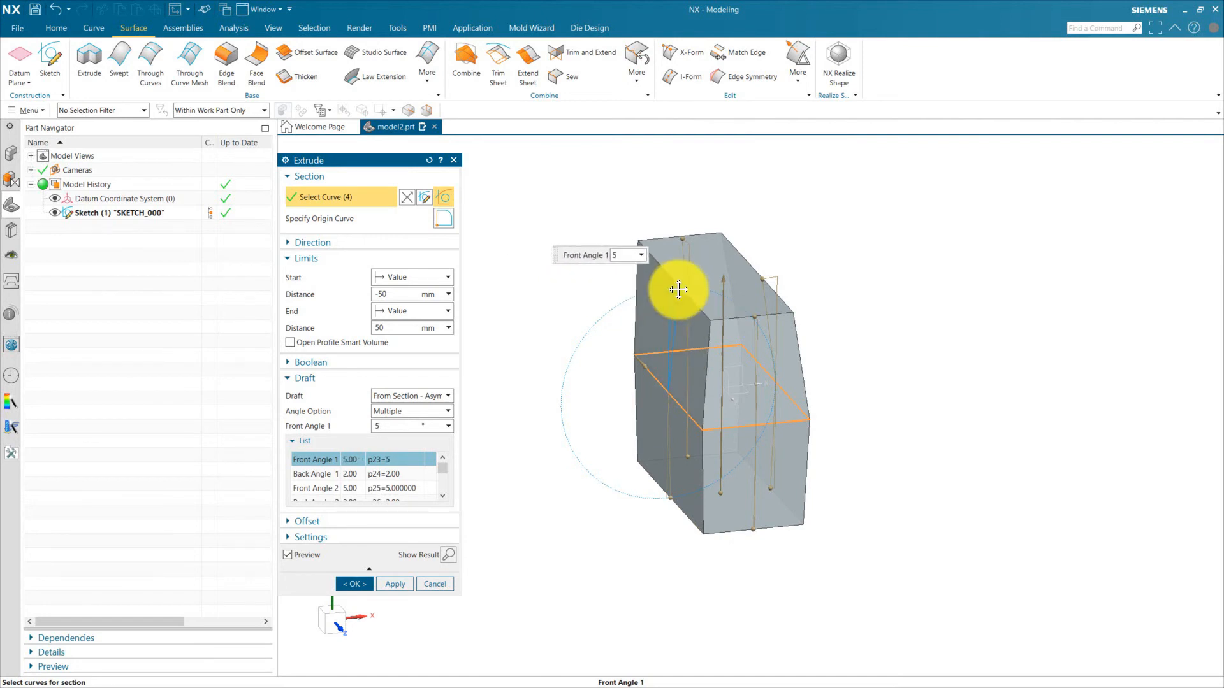
pyautogui.moveTo(679, 289); pyautogui.dragTo(679, 289)
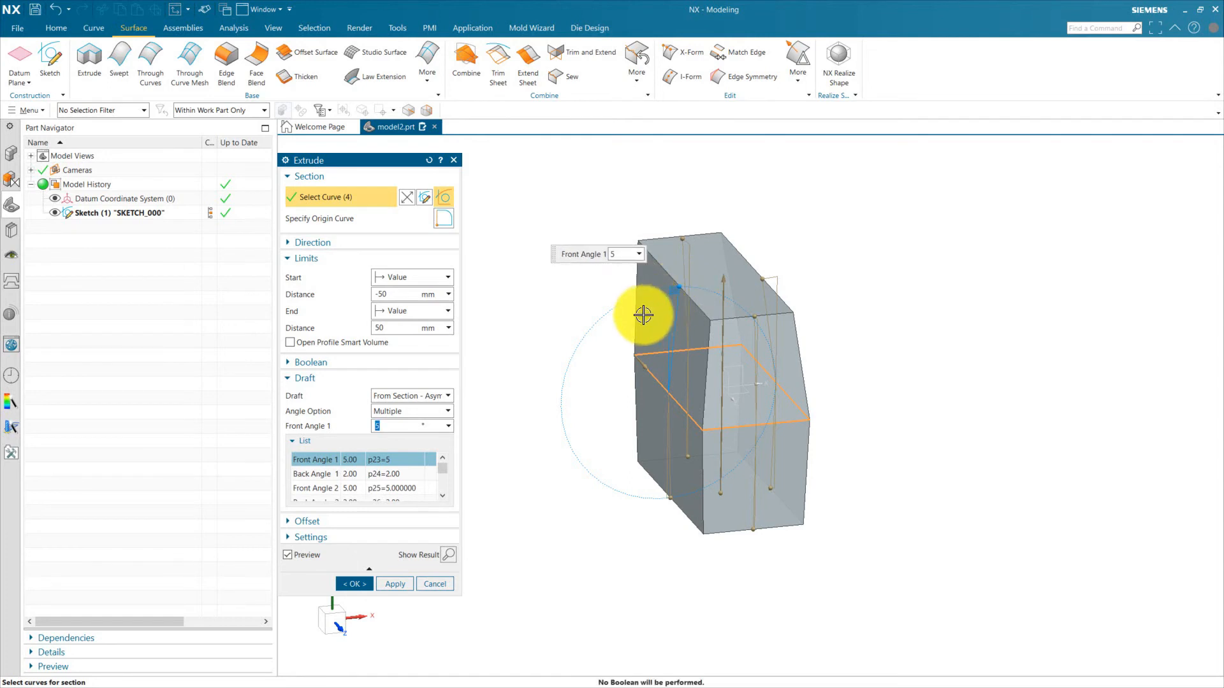
pyautogui.moveTo(668, 491); pyautogui.dragTo(641, 492)
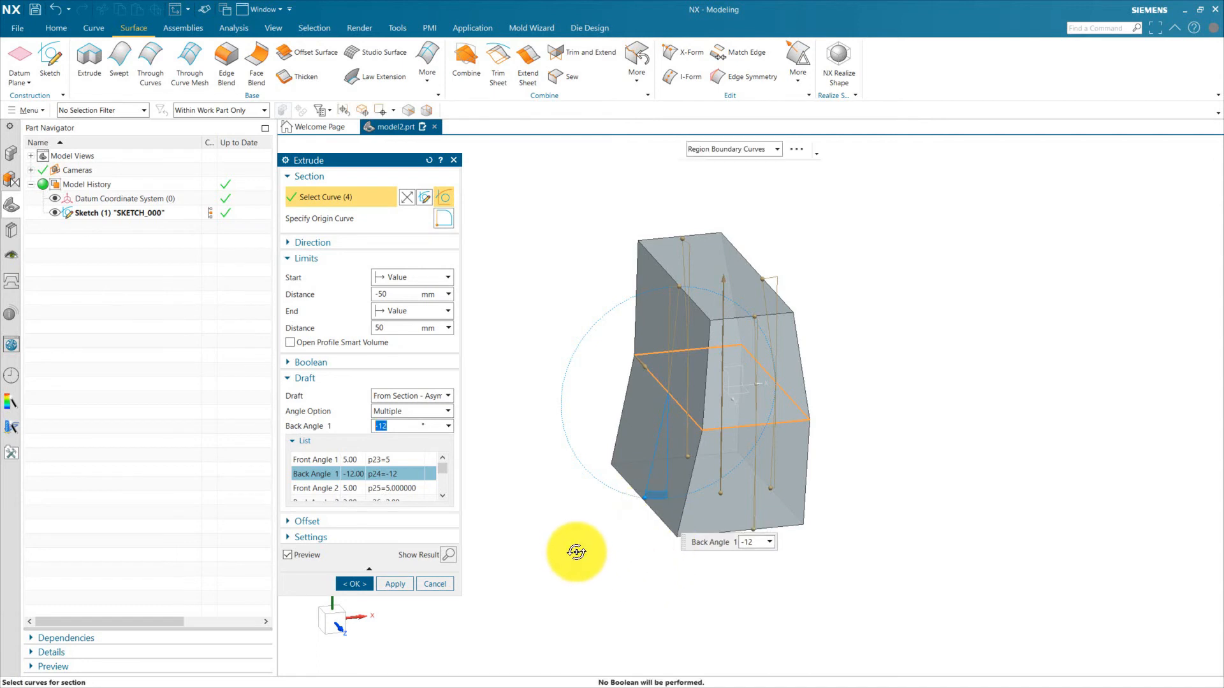
# - Adjust the second face's draft with its on-model handles, bringing Back Angle 2 to -10° and Front Angle 2 to -17°
pyautogui.moveTo(571, 554); pyautogui.dragTo(593, 600, button='middle')
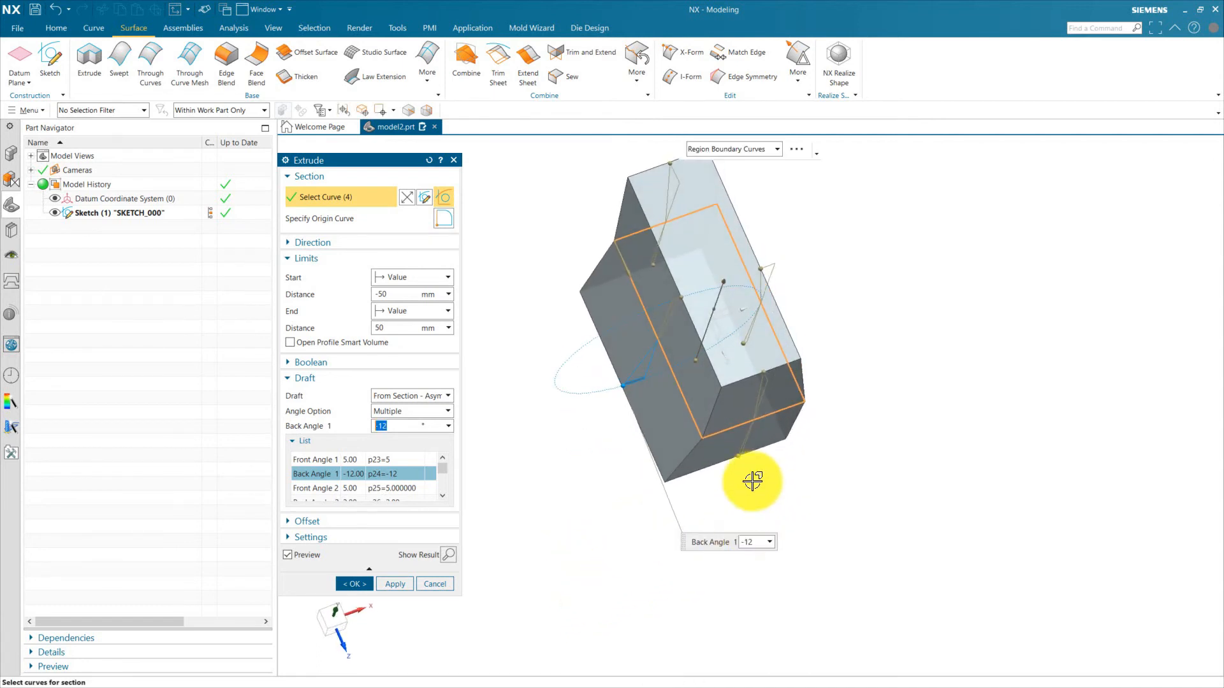
pyautogui.moveTo(742, 459); pyautogui.dragTo(750, 485)
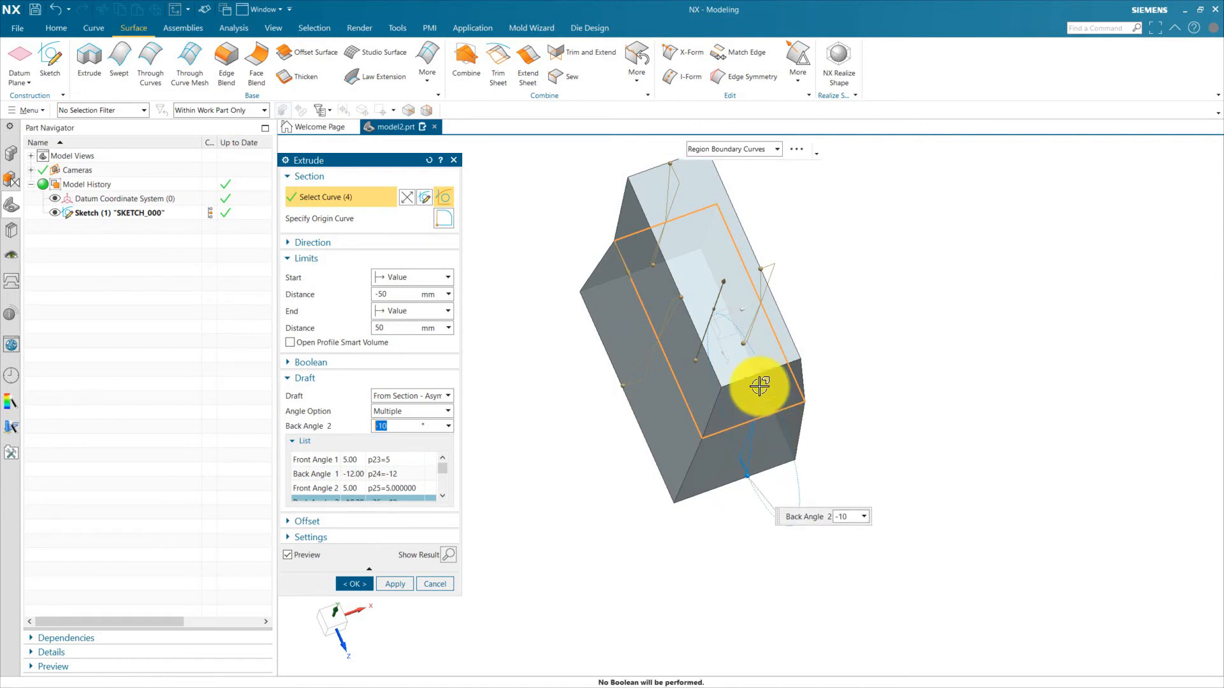
pyautogui.moveTo(760, 373); pyautogui.dragTo(763, 415)
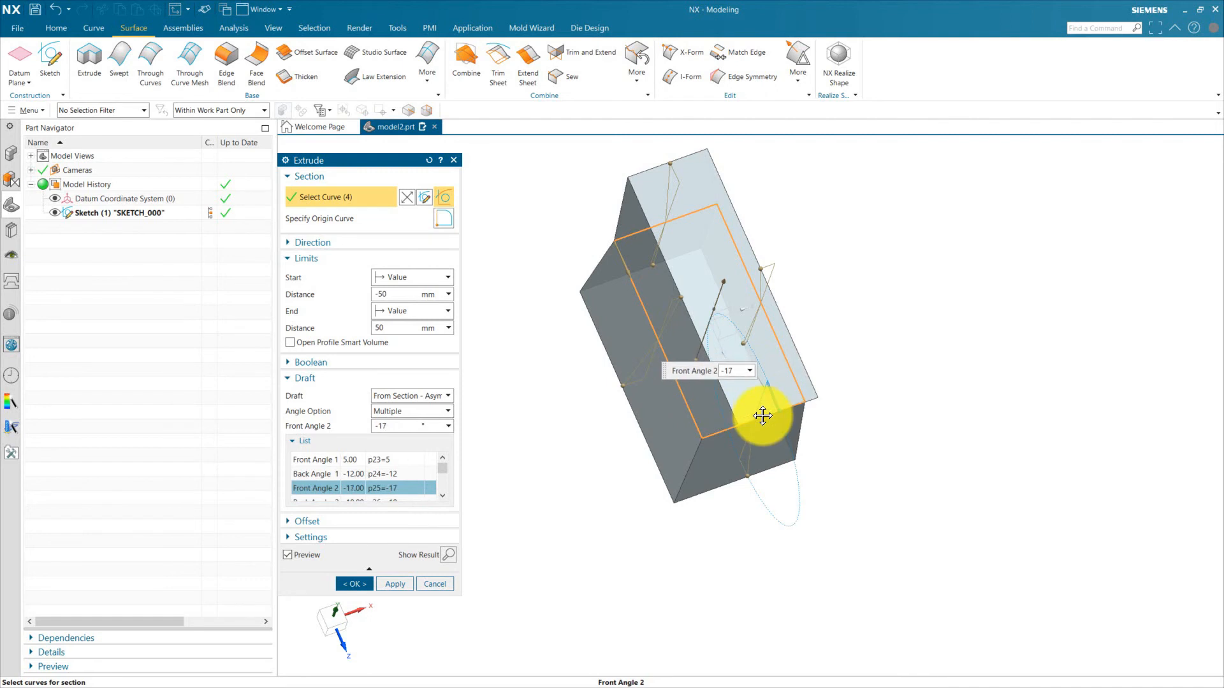
pyautogui.moveTo(820, 566); pyautogui.dragTo(857, 528, button='middle')
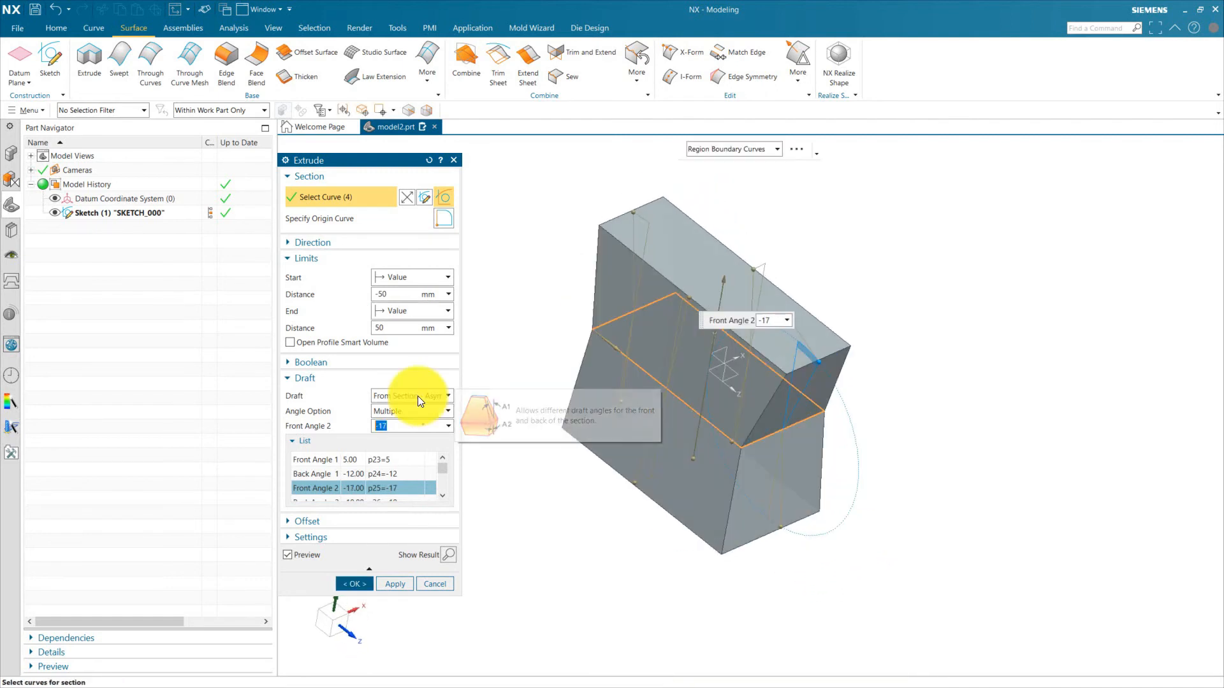
# - Change the draft type to From Section - Symmetric Angle and set its angle to 10°
pyautogui.click(418, 396)
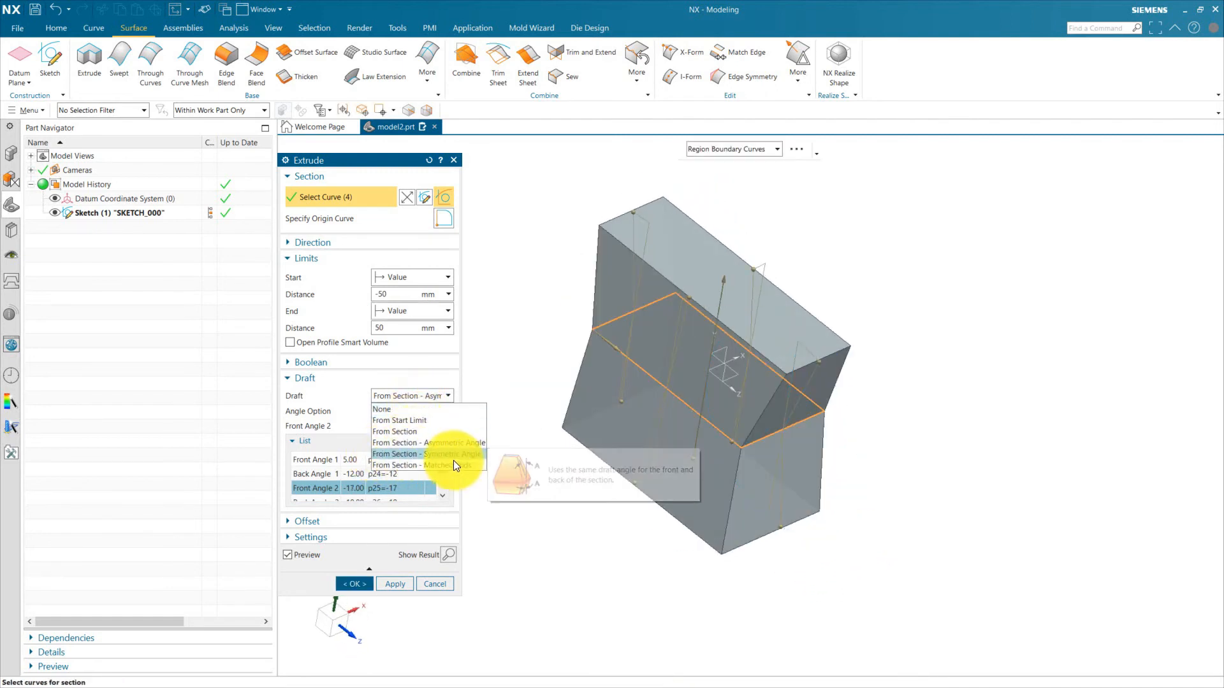
pyautogui.click(450, 454)
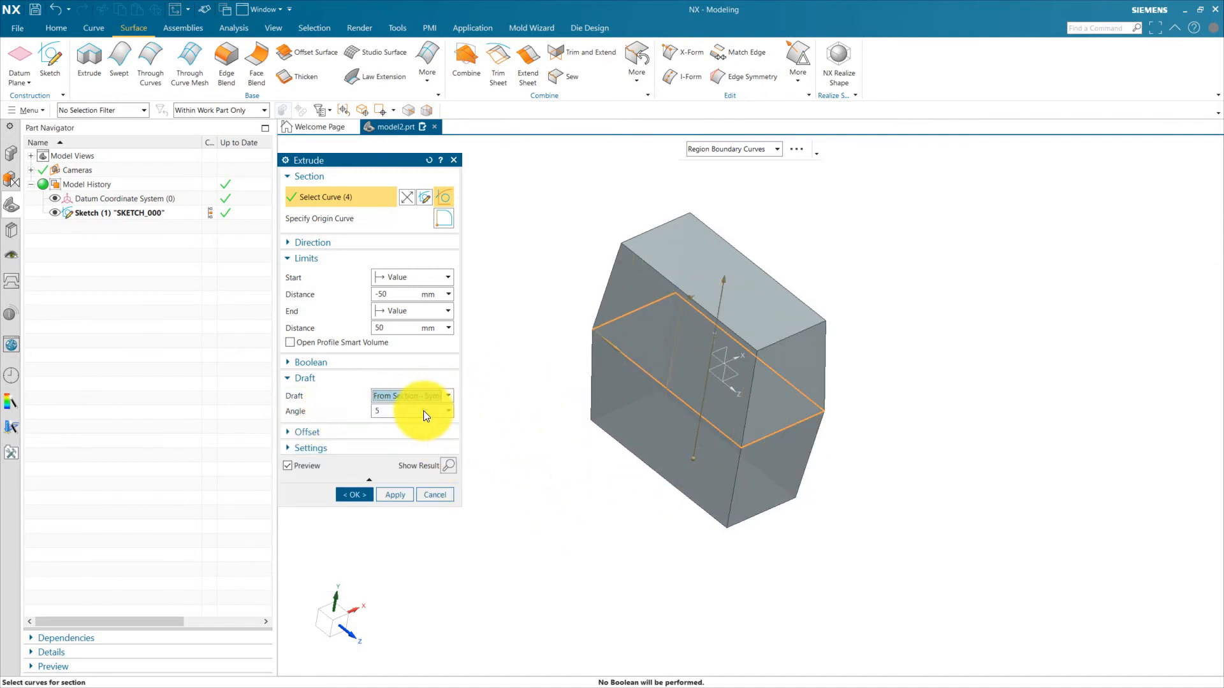
pyautogui.moveTo(688, 289)
pyautogui.mouseDown()
pyautogui.moveTo(705, 295)
pyautogui.moveTo(642, 327)
pyautogui.moveTo(683, 320)
pyautogui.mouseUp()
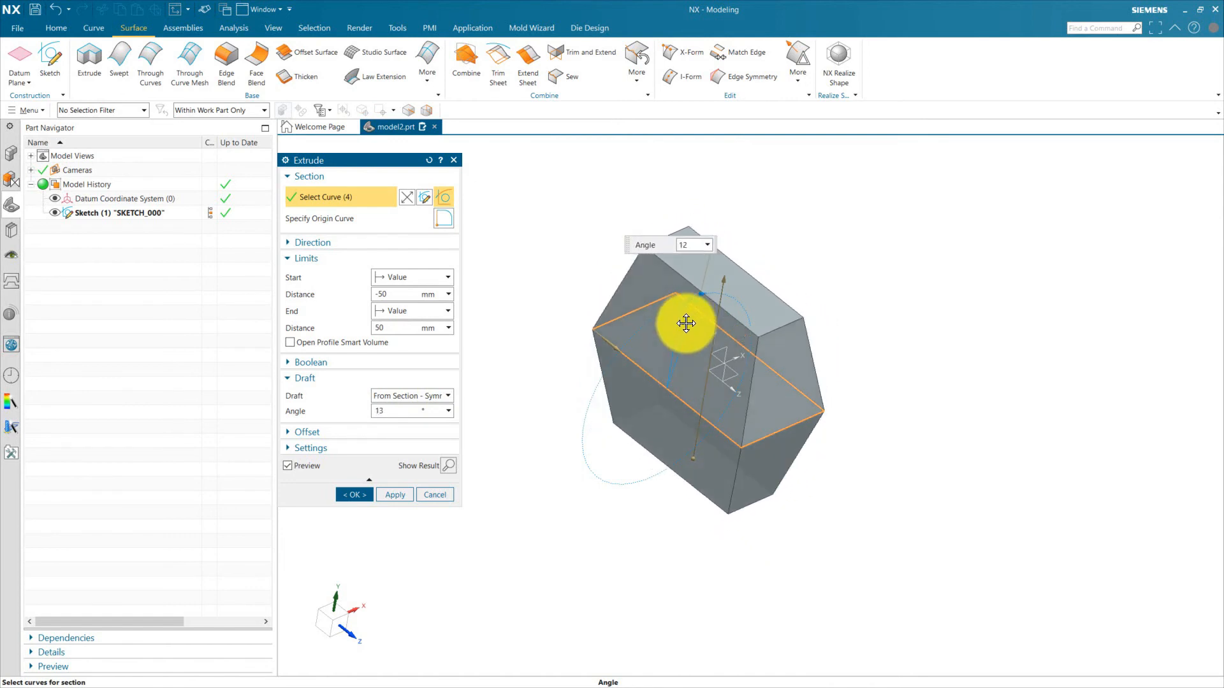
pyautogui.click(390, 408)
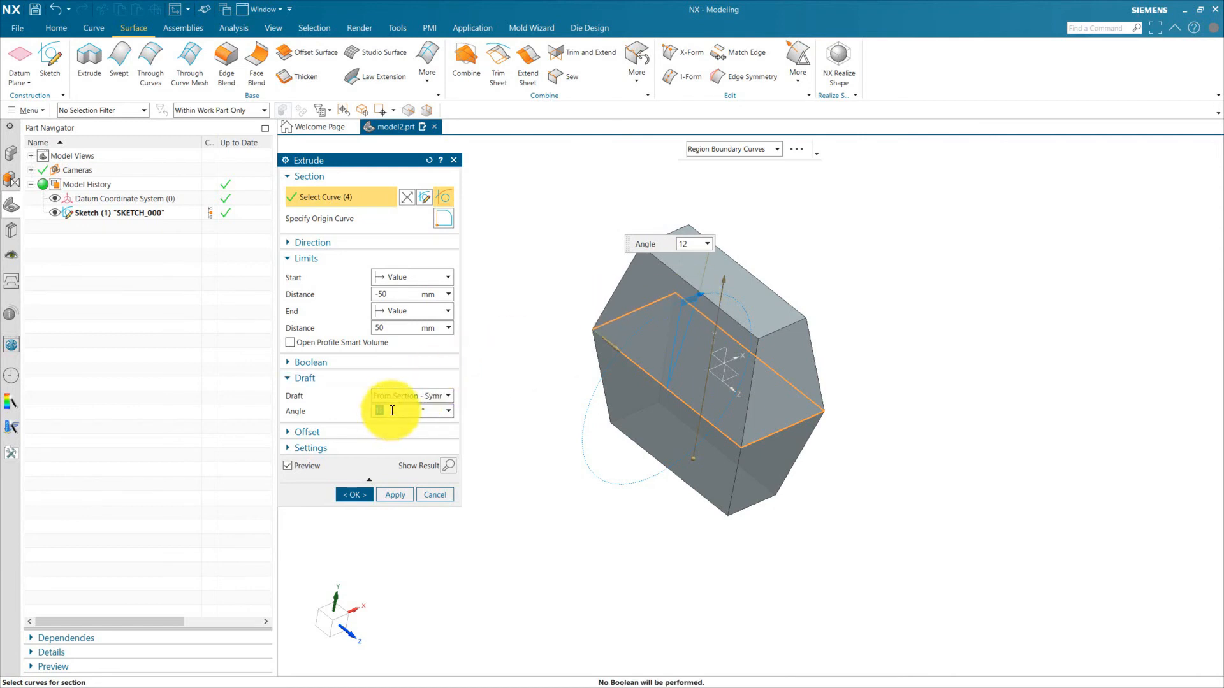
pyautogui.write('1')
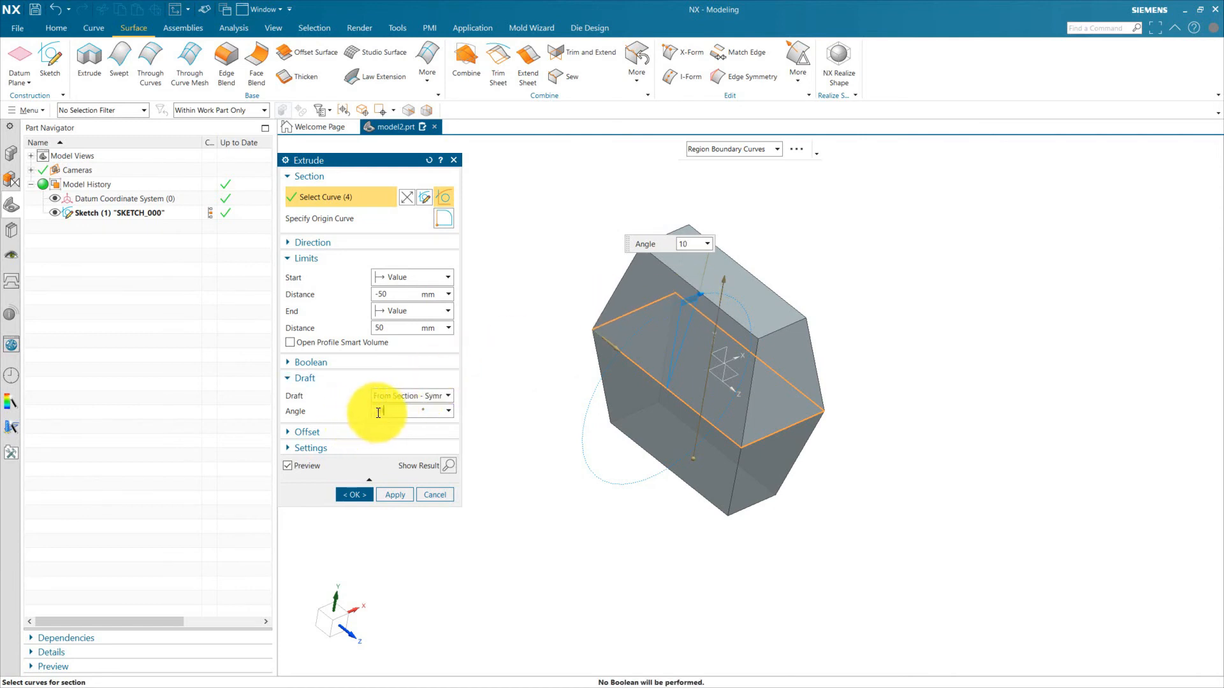
pyautogui.write('0')
pyautogui.press('Return')
pyautogui.moveTo(610, 564); pyautogui.dragTo(592, 519, button='middle')
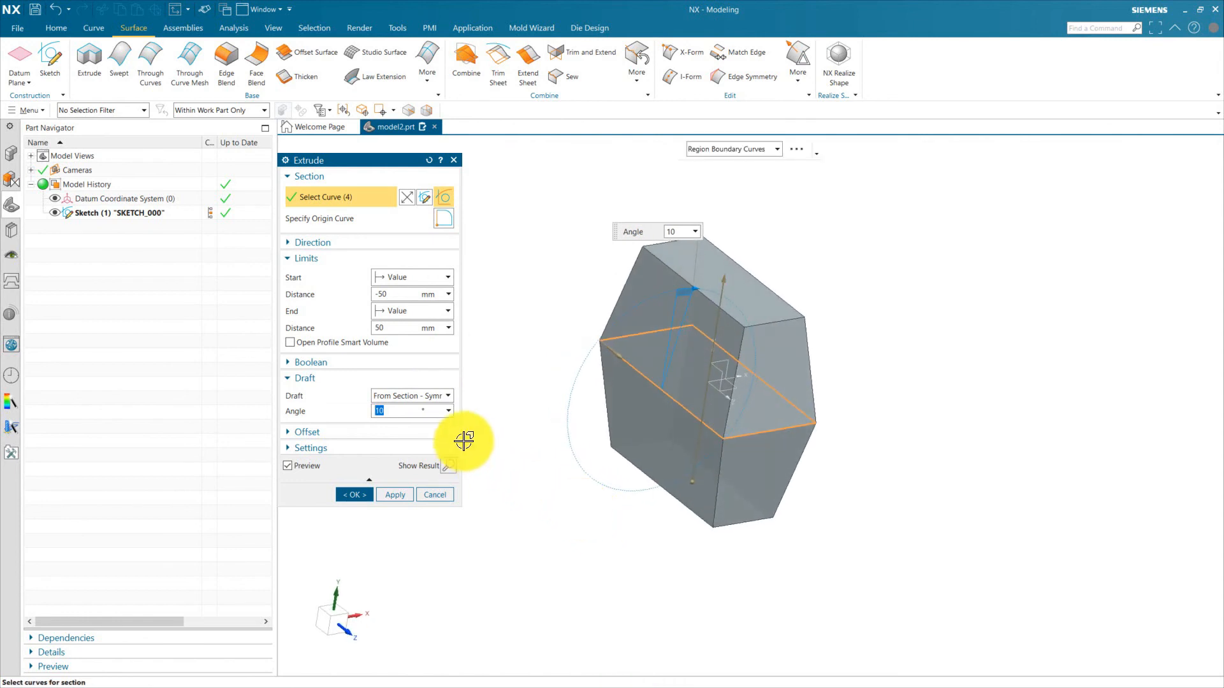
# - Change the draft type to From Section - Matched Ends with a 5° angle and stretch the extrusion's end distance to 75 mm
pyautogui.click(413, 395)
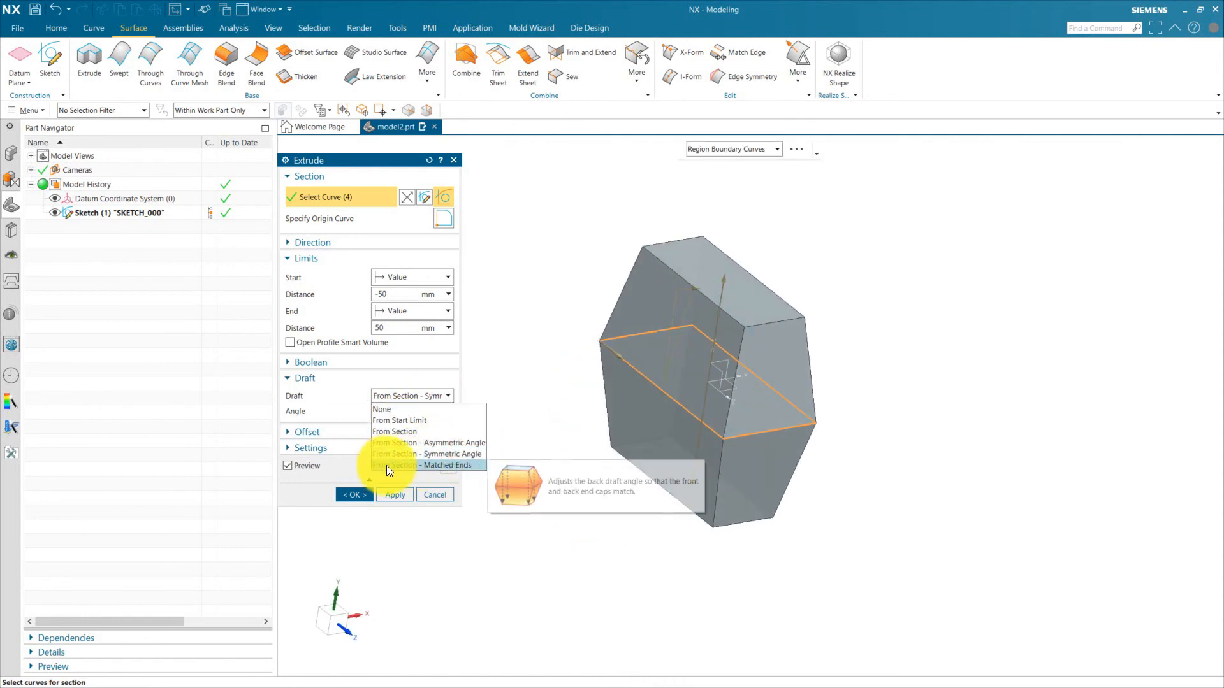
pyautogui.click(447, 464)
pyautogui.moveTo(404, 411); pyautogui.dragTo(343, 410)
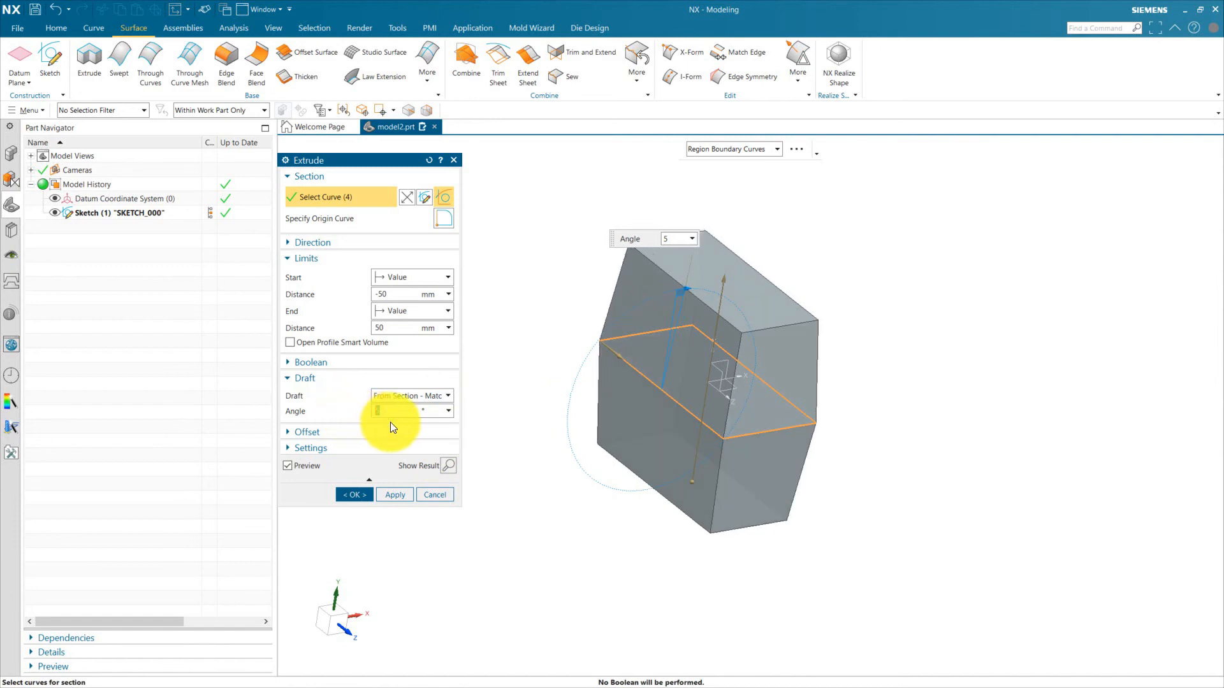
pyautogui.moveTo(726, 278); pyautogui.dragTo(618, 238)
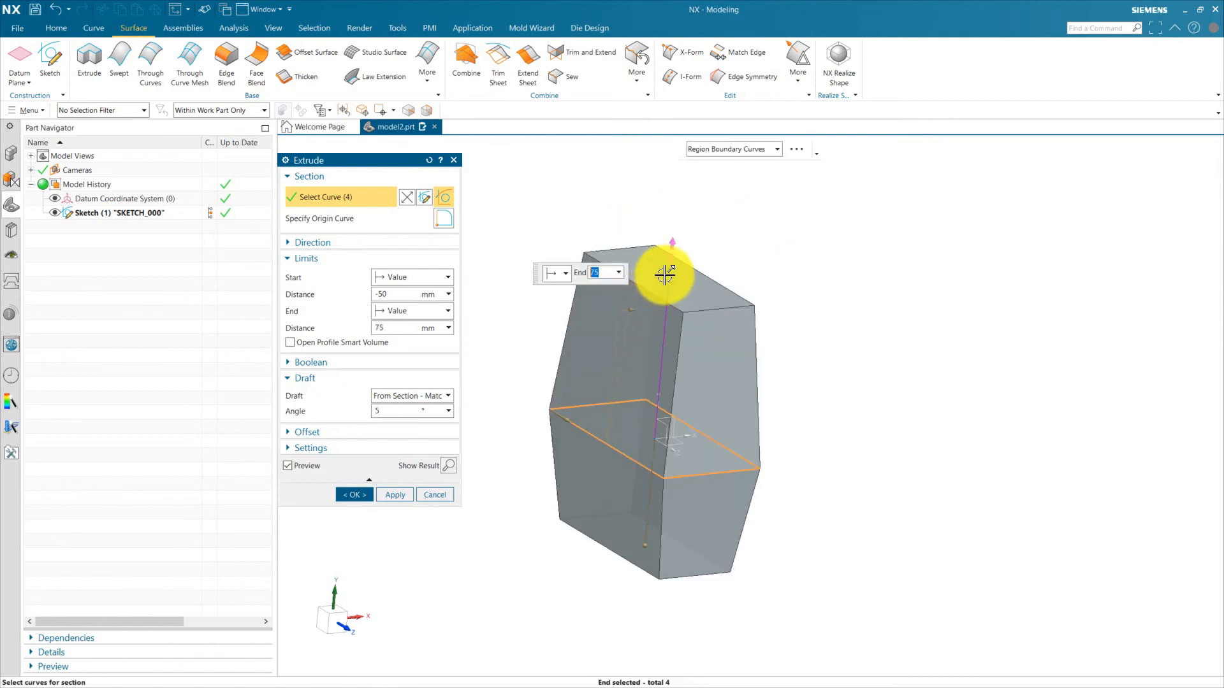
pyautogui.click(668, 275)
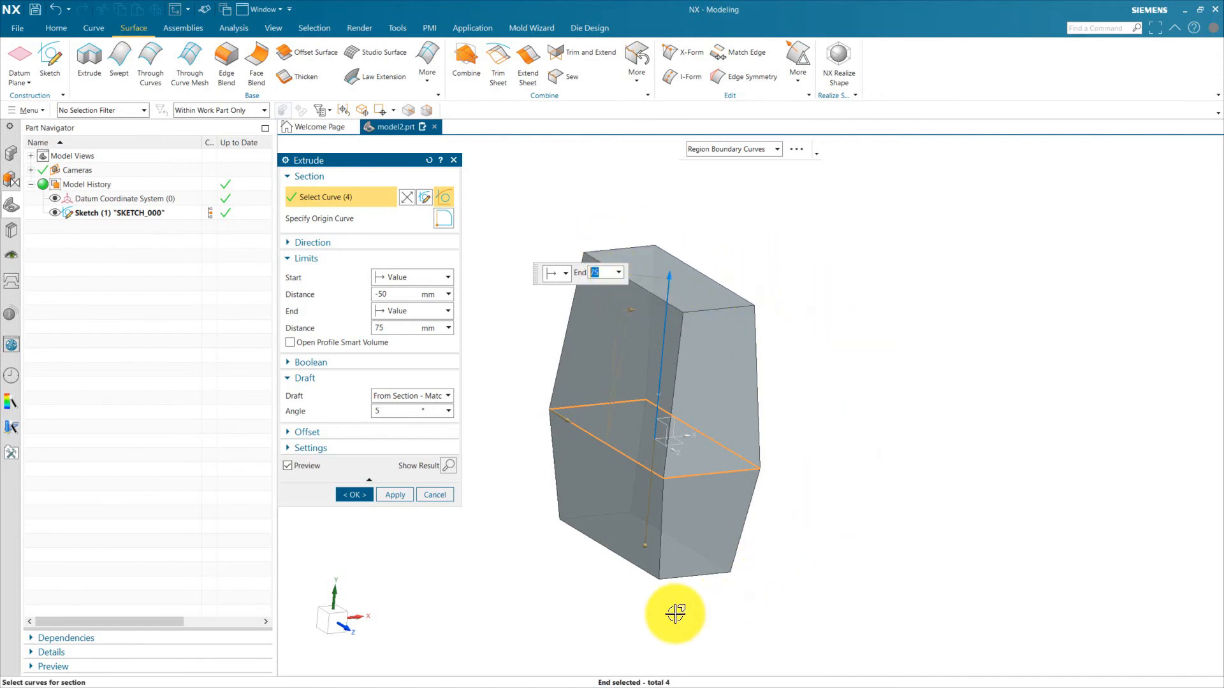
# - Shorten the extrusion's start distance to -14 mm, create the body, and view its matched end faces straight from the side
pyautogui.moveTo(667, 617); pyautogui.dragTo(785, 276, button='middle')
pyautogui.scroll(3, 785, 277)
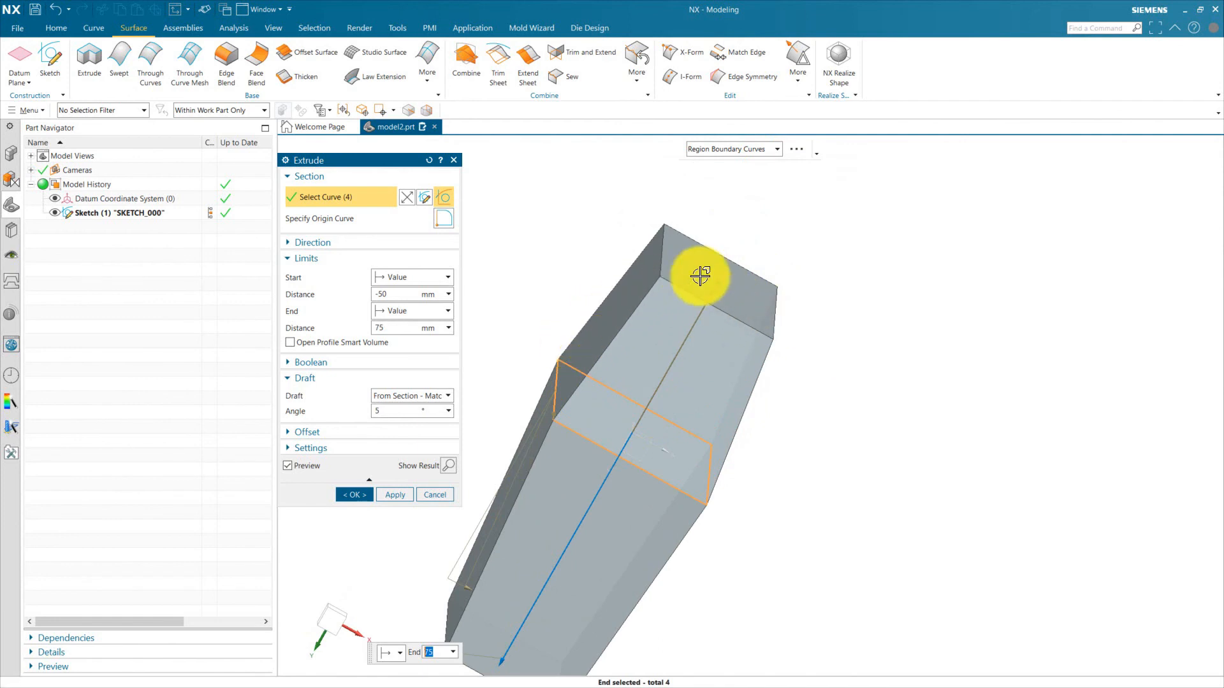
pyautogui.moveTo(715, 288); pyautogui.dragTo(669, 364)
pyautogui.scroll(2, 682, 306)
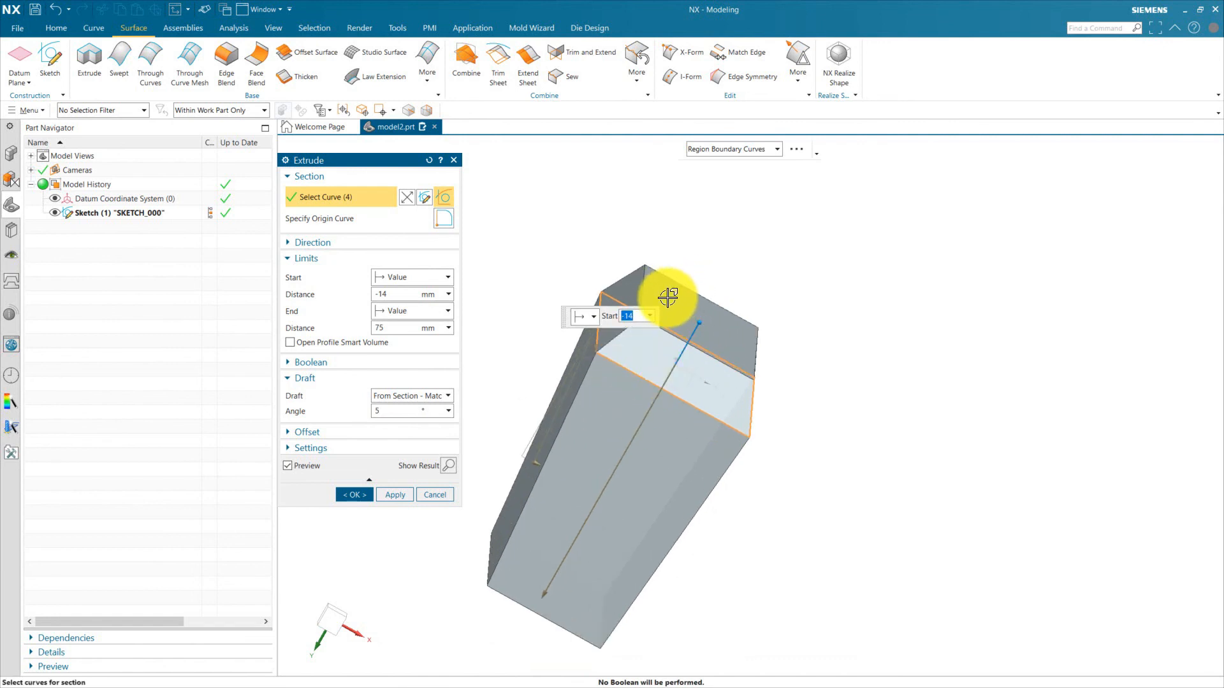
pyautogui.scroll(-2, 739, 369)
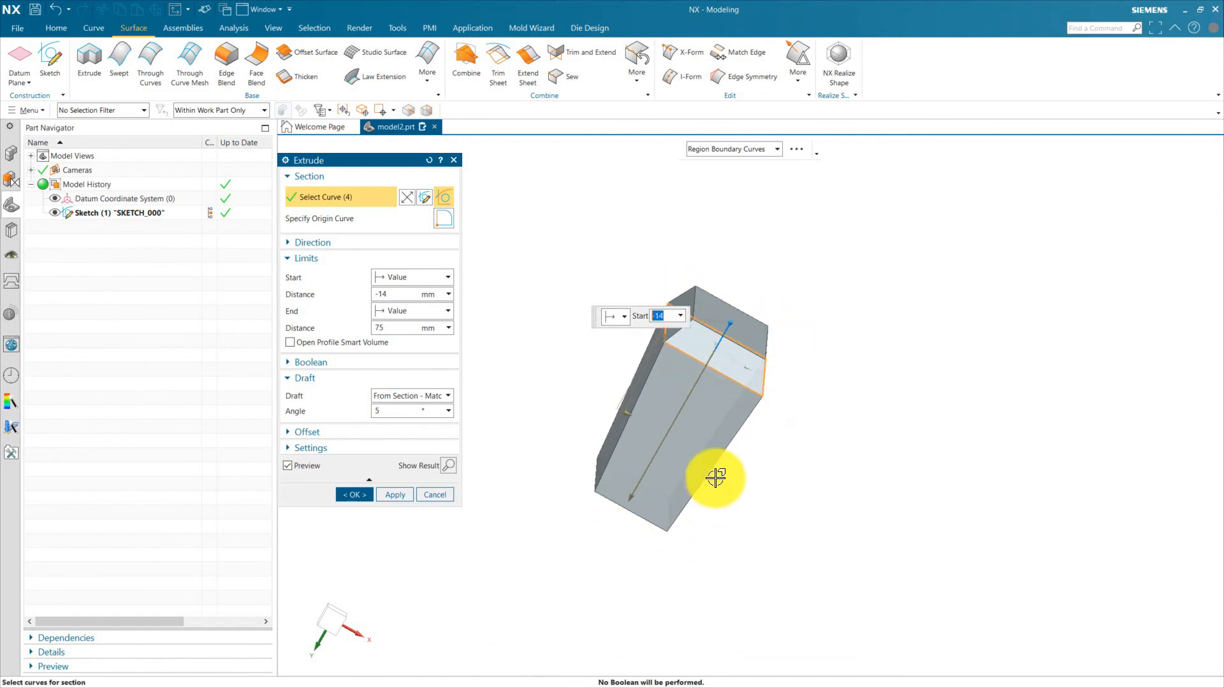
pyautogui.click(356, 492)
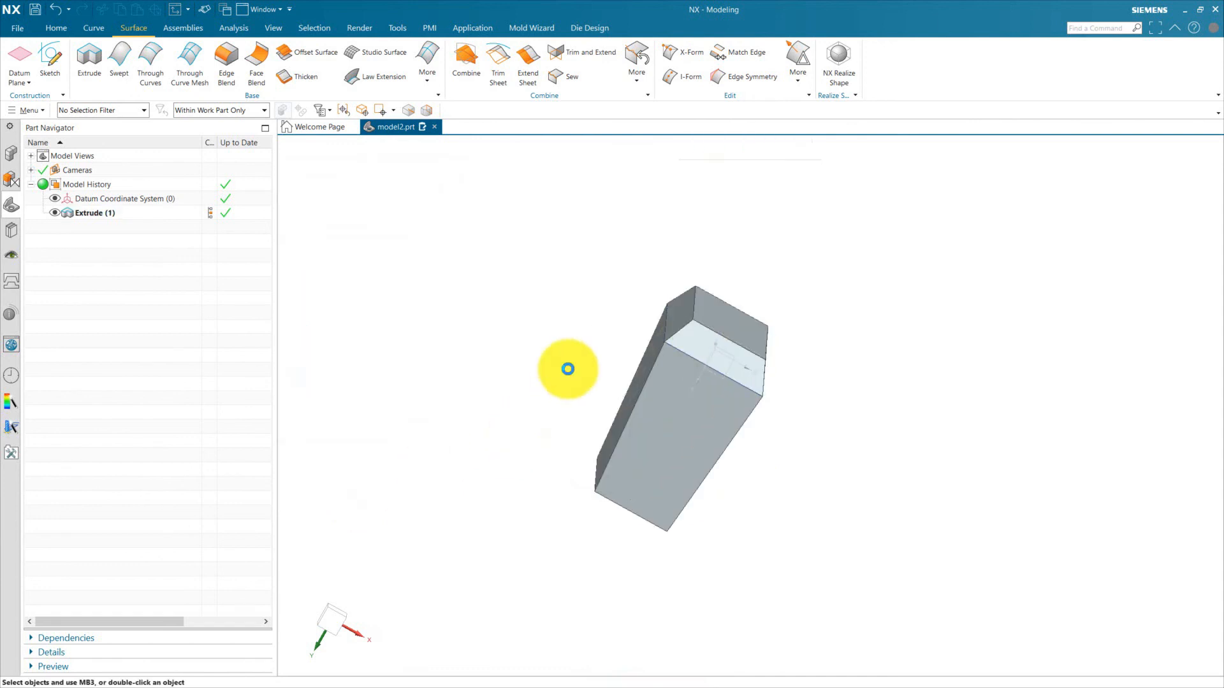
pyautogui.moveTo(566, 366)
pyautogui.mouseDown(button='middle')
pyautogui.moveTo(527, 431)
pyautogui.moveTo(726, 371)
pyautogui.mouseUp(button='middle')
pyautogui.moveTo(538, 374); pyautogui.dragTo(760, 219, button='middle')
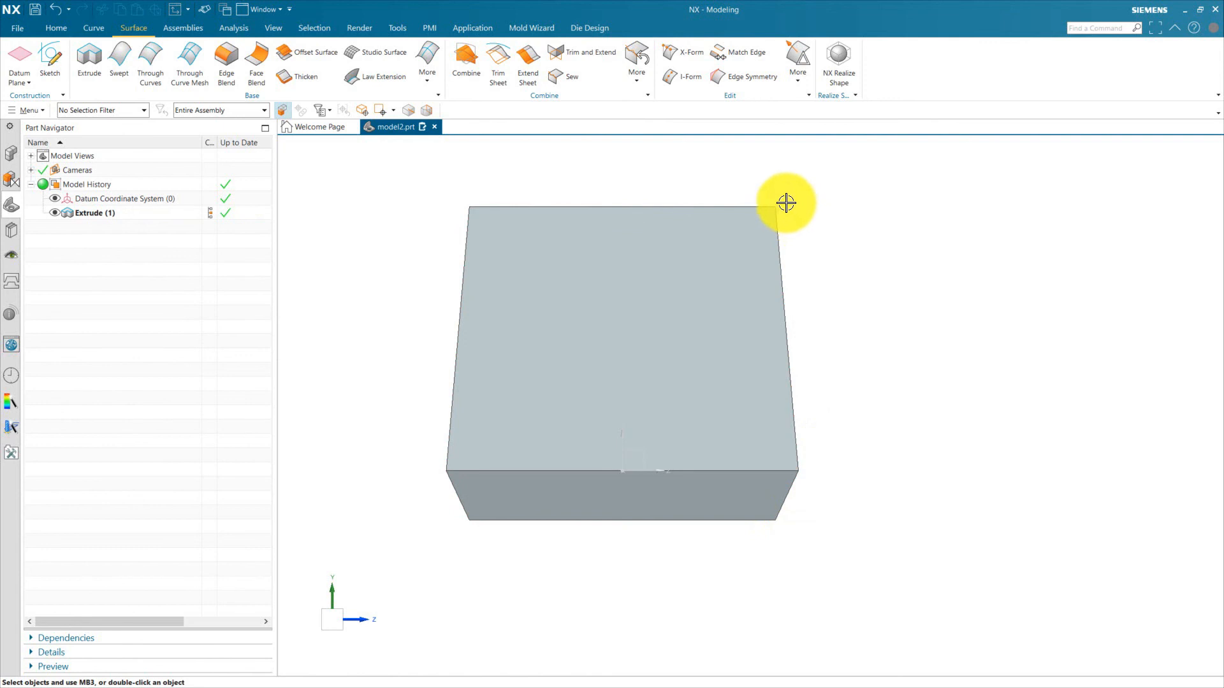
pyautogui.click(706, 214)
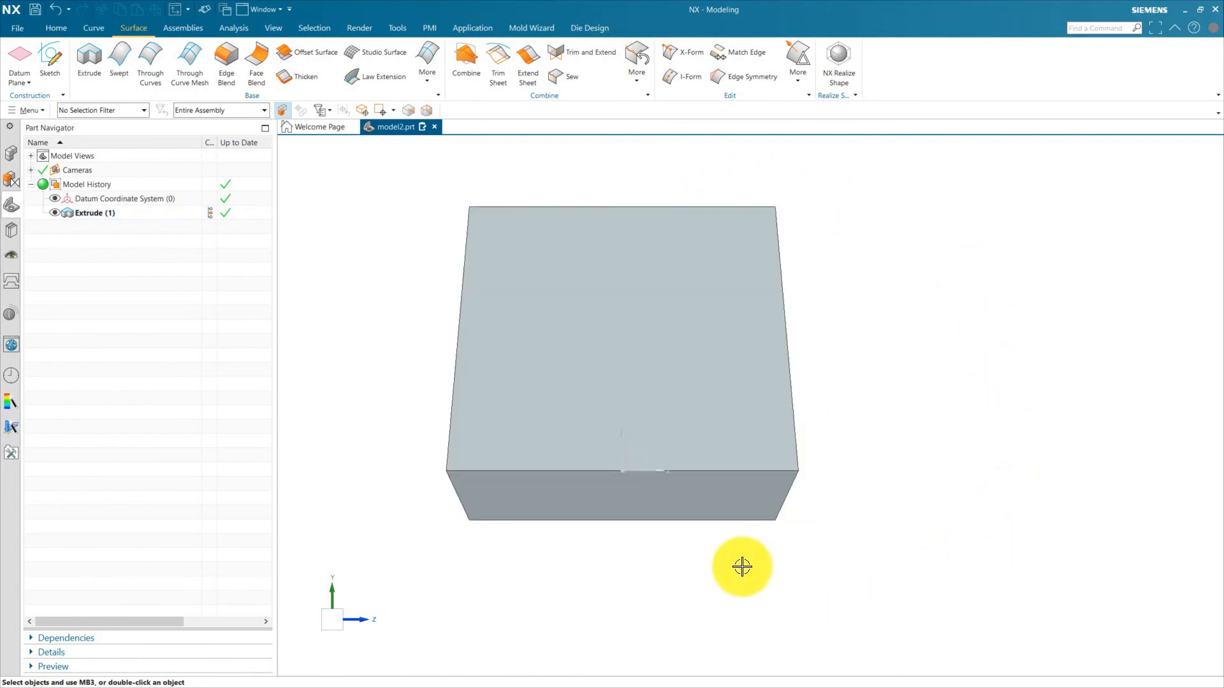
pyautogui.moveTo(901, 424); pyautogui.dragTo(825, 587, button='middle')
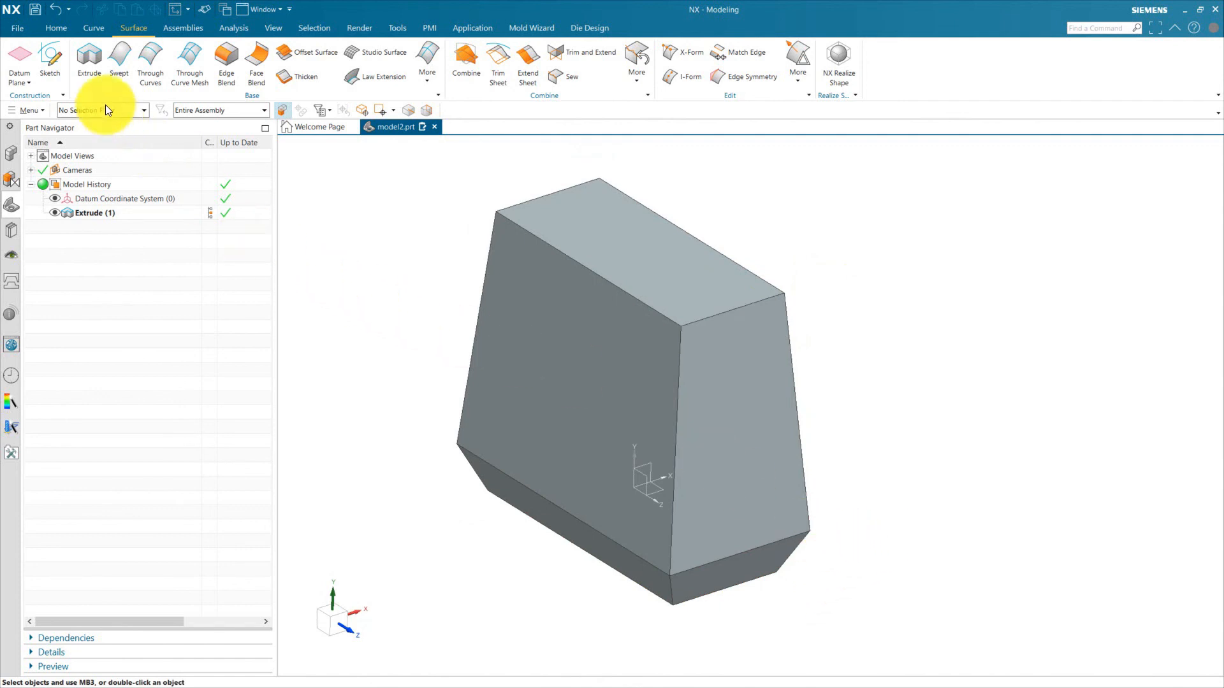
pyautogui.click(90, 63)
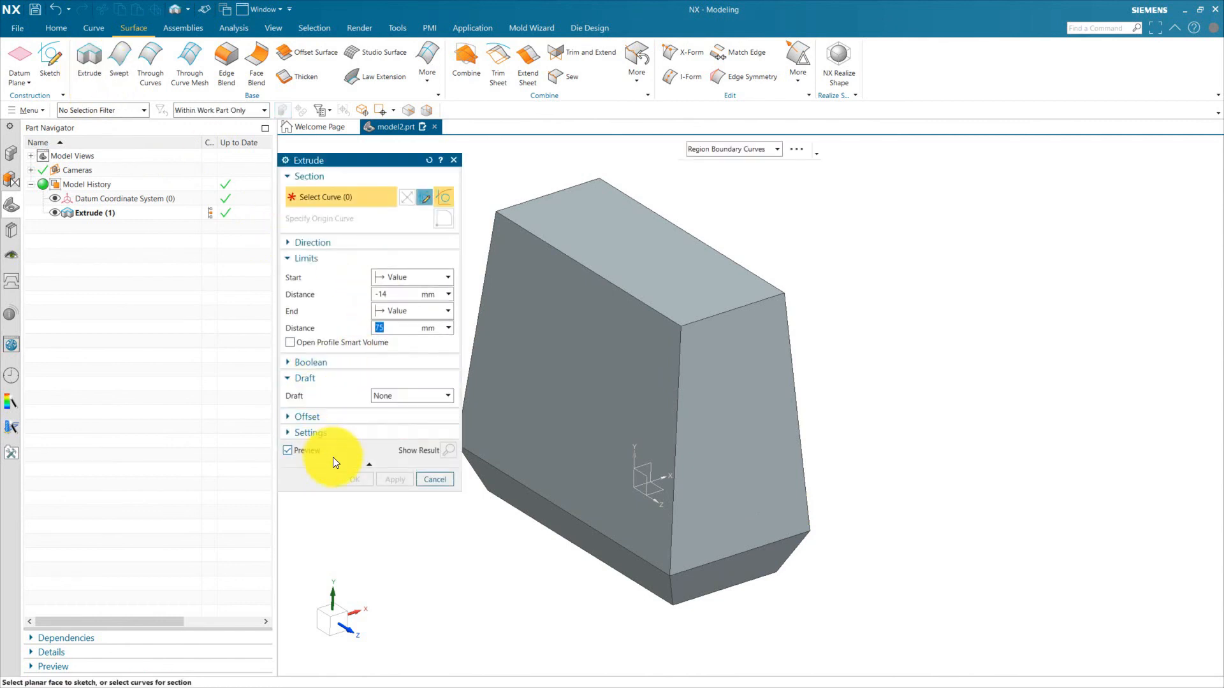
pyautogui.click(312, 418)
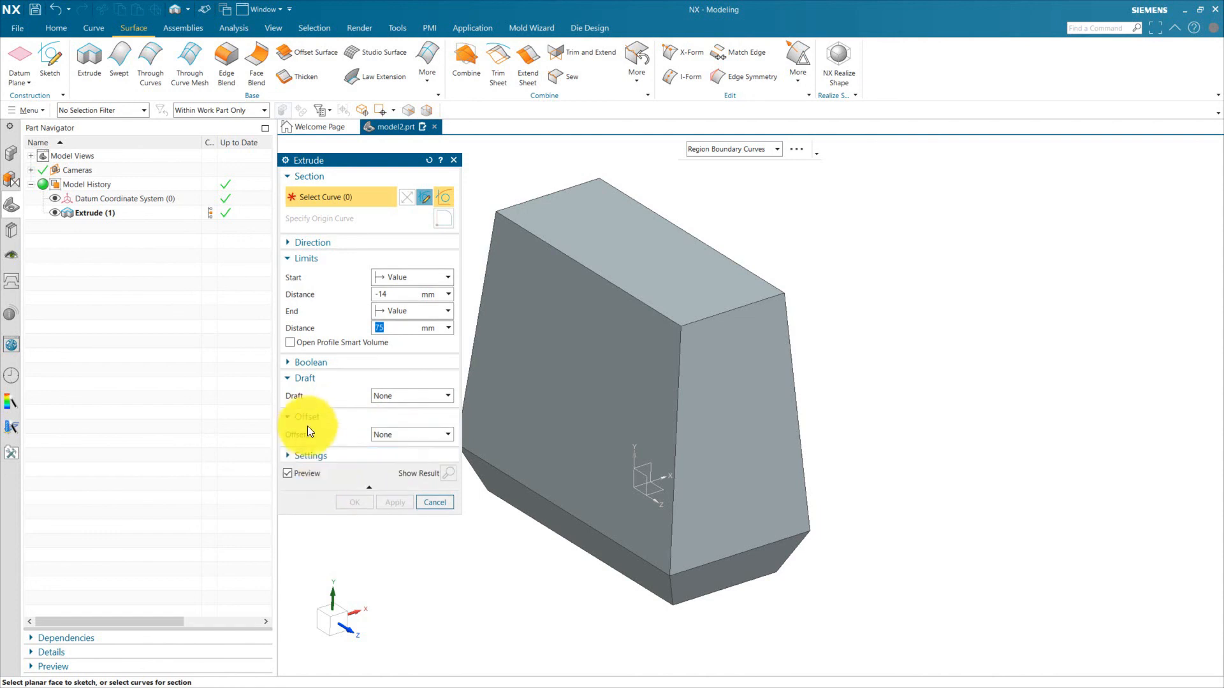
pyautogui.click(322, 417)
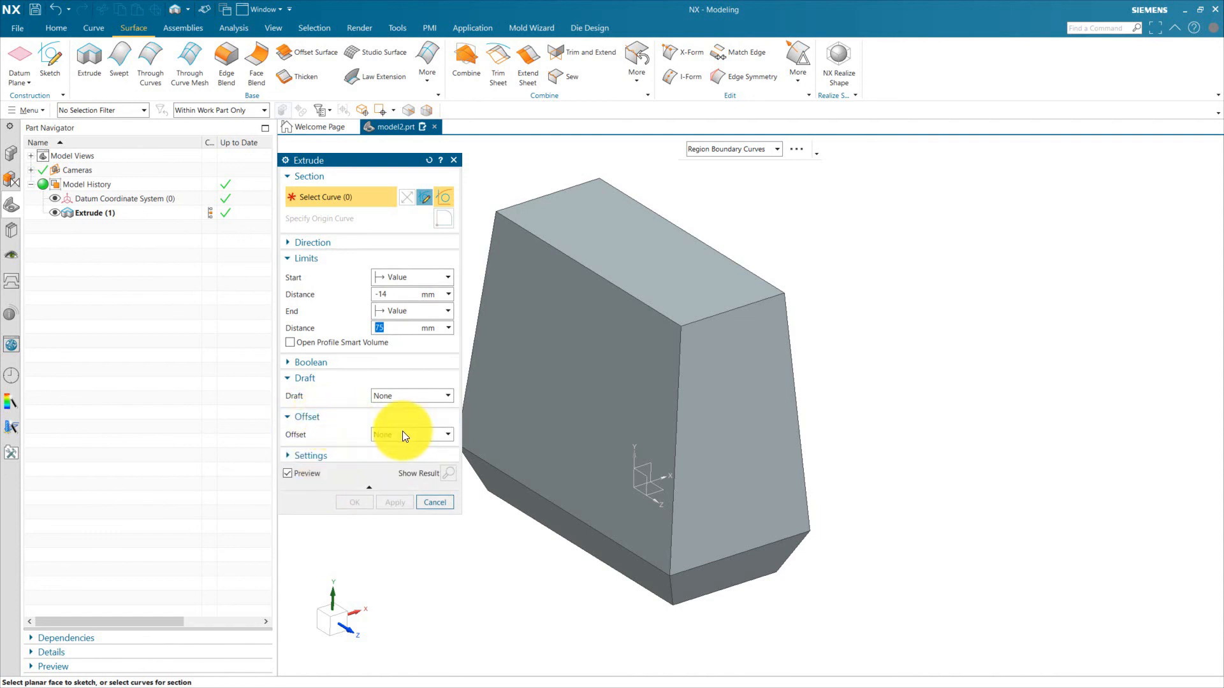
pyautogui.click(433, 478)
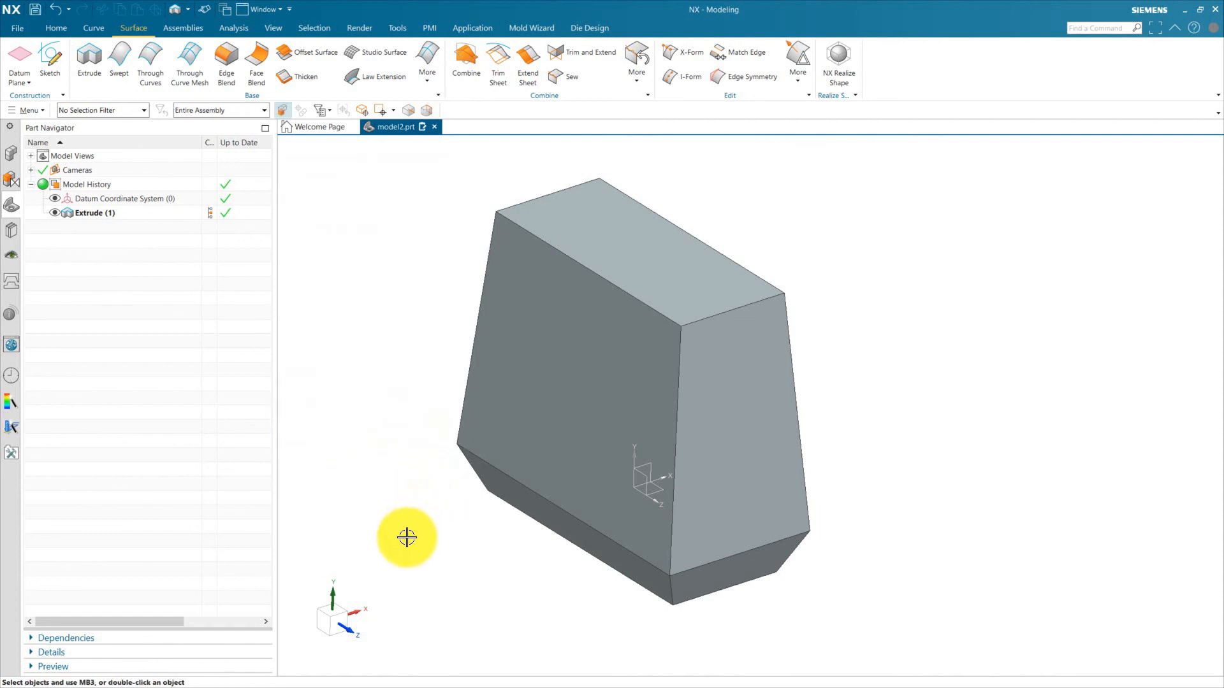